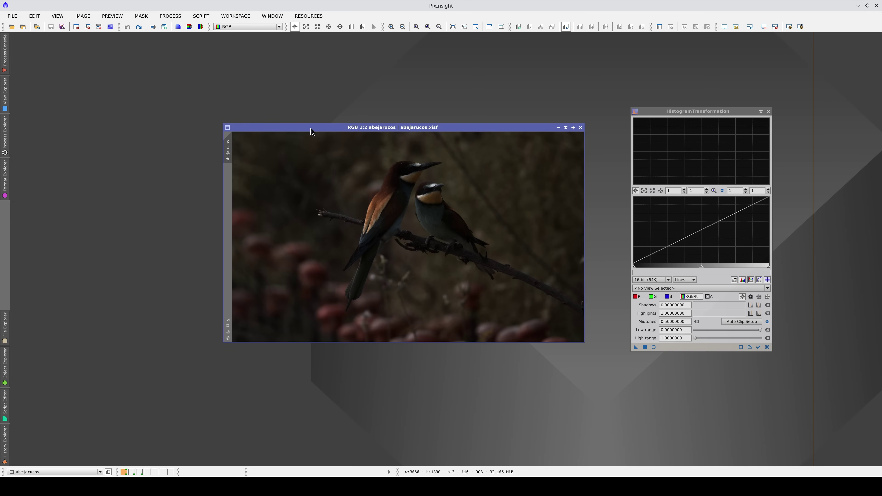
# Compare the bird image's CIE L*=0.5 chrominance and Lightness views, then return to RGB display
pyautogui.moveTo(309, 130); pyautogui.dragTo(316, 131)
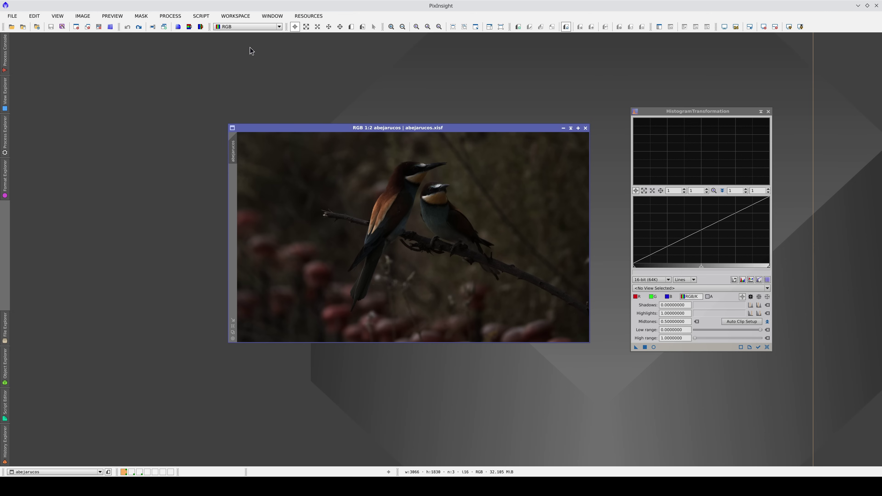
pyautogui.click(246, 26)
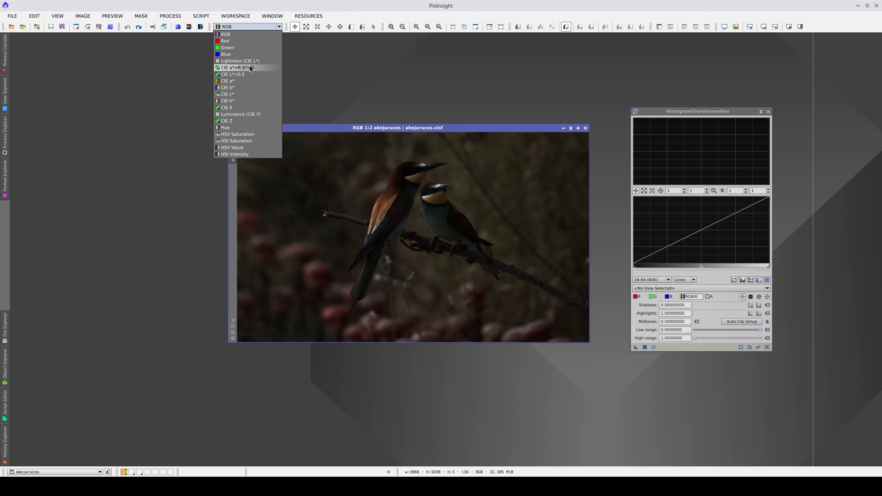
pyautogui.click(252, 74)
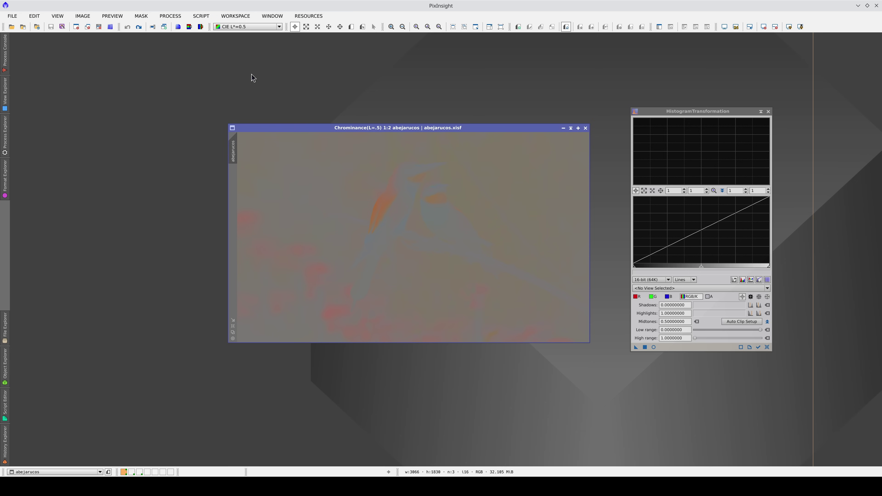
pyautogui.click(241, 28)
pyautogui.click(241, 61)
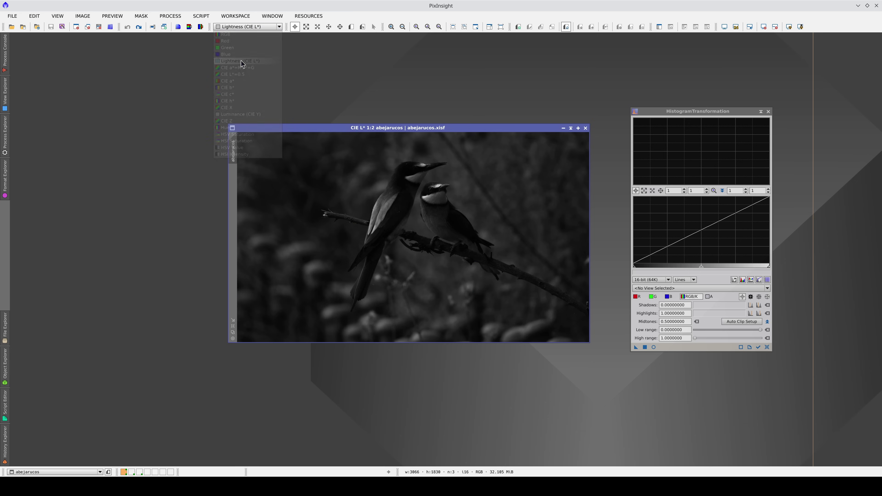
pyautogui.click(239, 28)
pyautogui.click(241, 34)
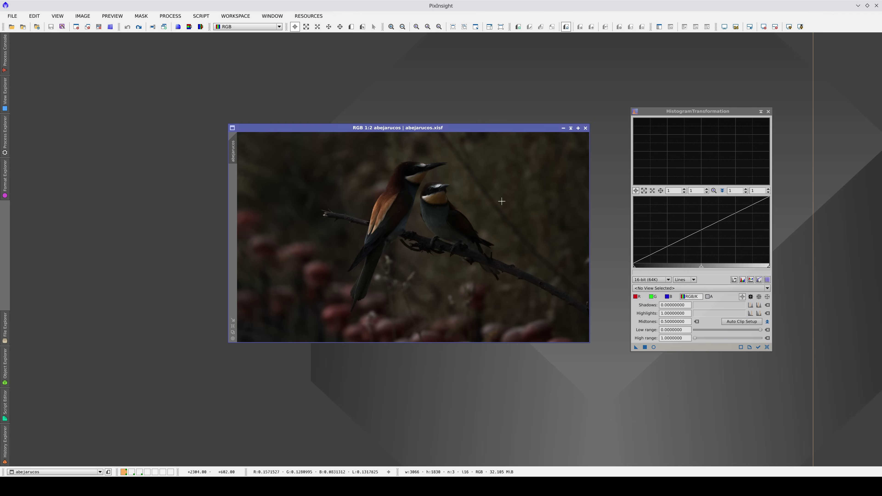
# Preview a brightening histogram stretch, reset it, then lower midtones to 0.13153457 with highlights at 1.0
pyautogui.click(654, 347)
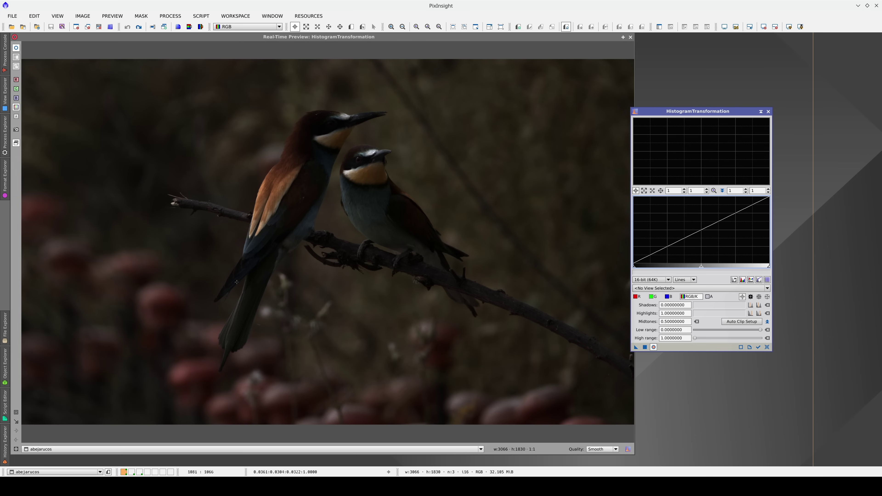
pyautogui.moveTo(698, 111); pyautogui.dragTo(725, 112)
pyautogui.moveTo(794, 267); pyautogui.dragTo(690, 269)
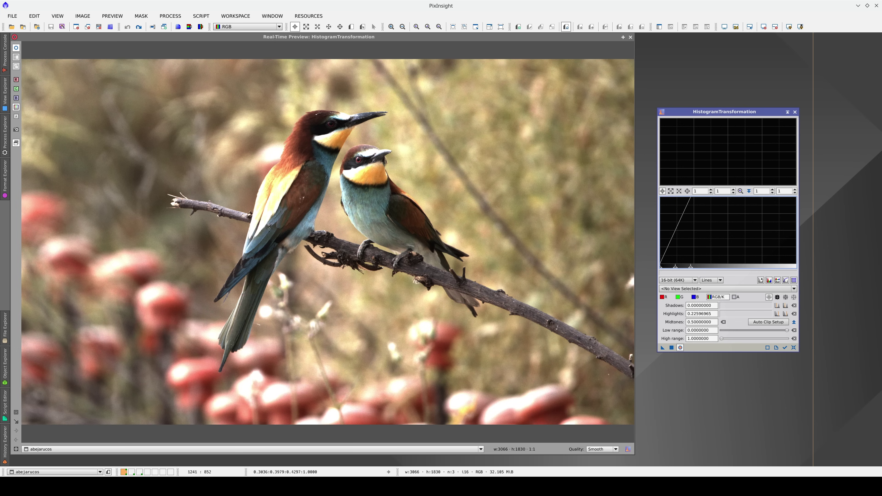
pyautogui.click(794, 348)
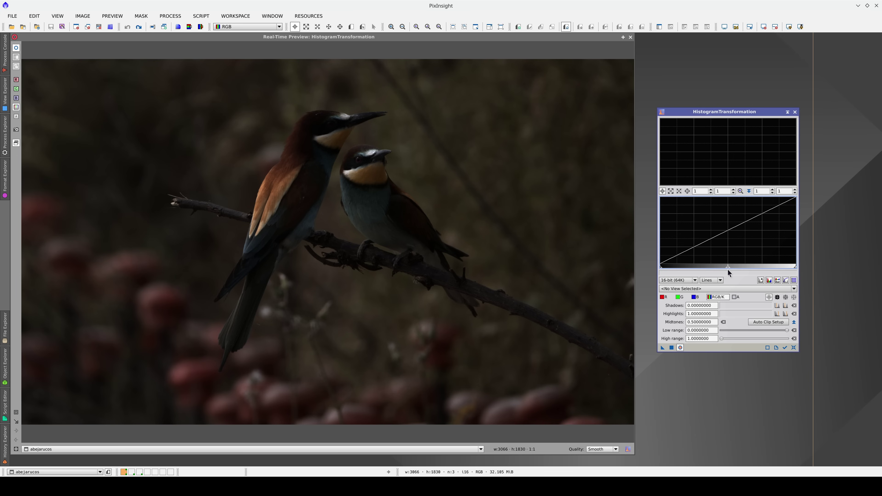
pyautogui.moveTo(727, 267); pyautogui.dragTo(677, 273)
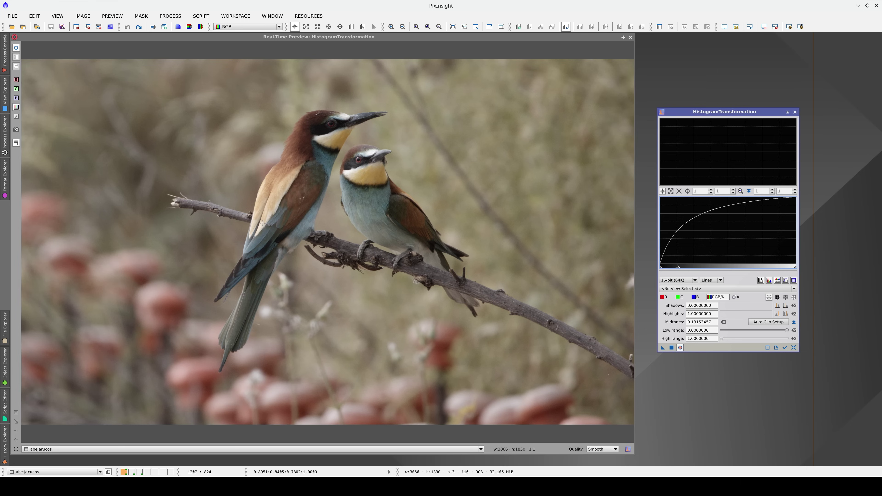
# Apply the 0.1315-midtones stretch to abejarucos.xisf and set ChannelCombination to CIE L*c*h*
pyautogui.click(630, 37)
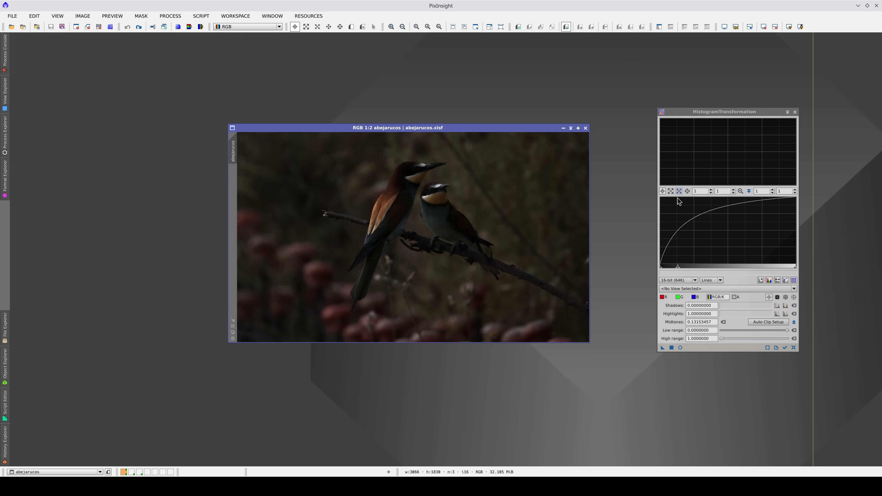
pyautogui.click(671, 347)
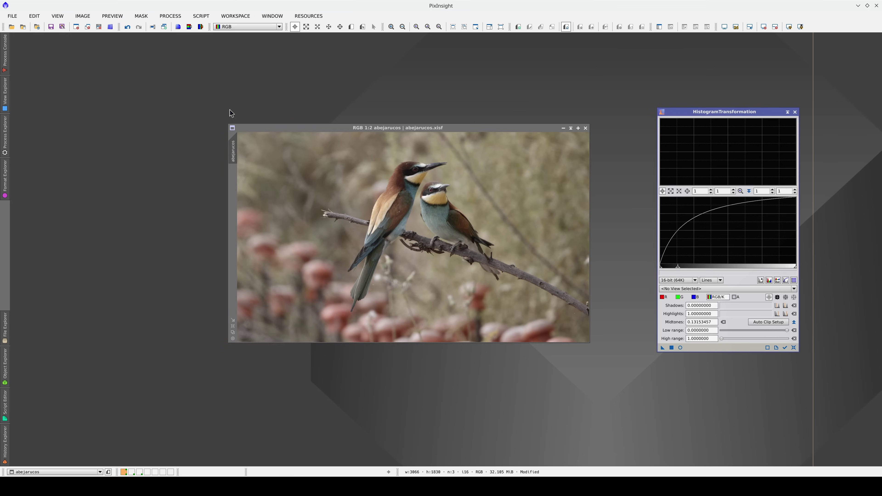
pyautogui.click(4, 136)
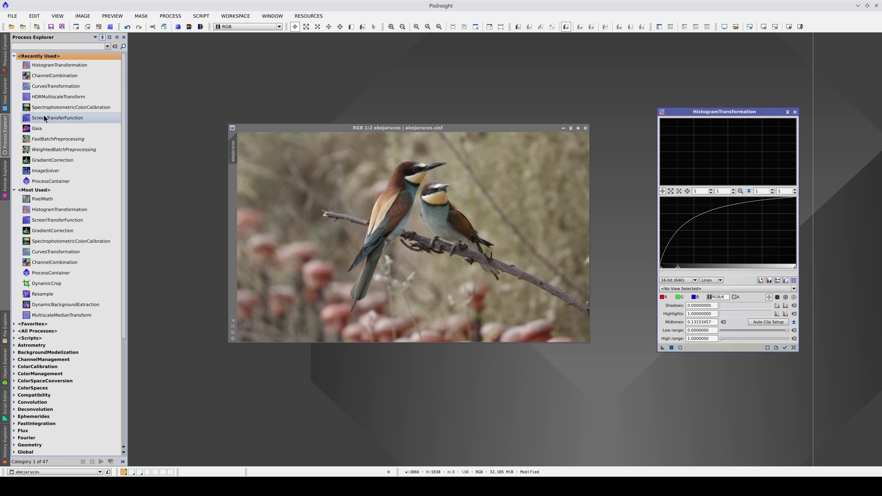
pyautogui.doubleClick(50, 76)
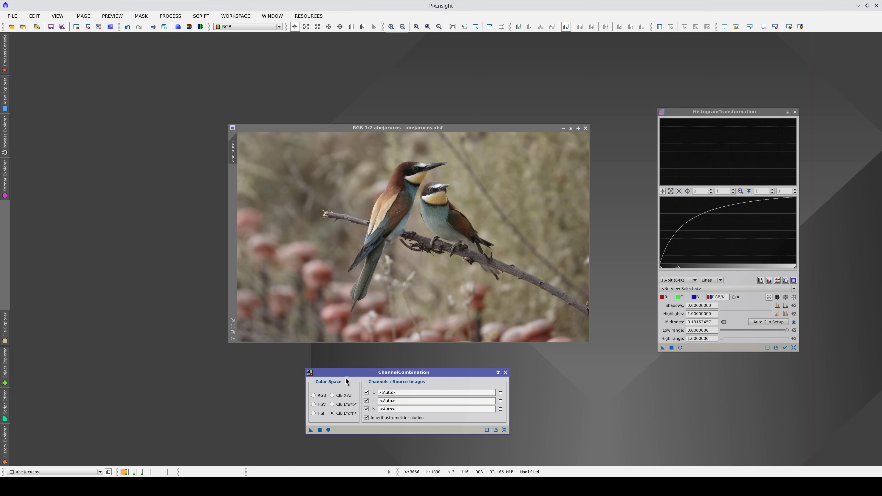
pyautogui.click(331, 404)
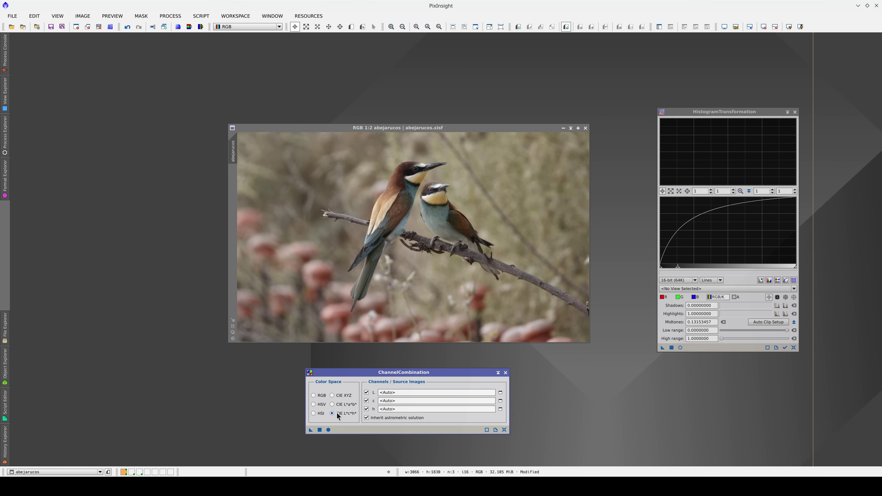
pyautogui.click(366, 392)
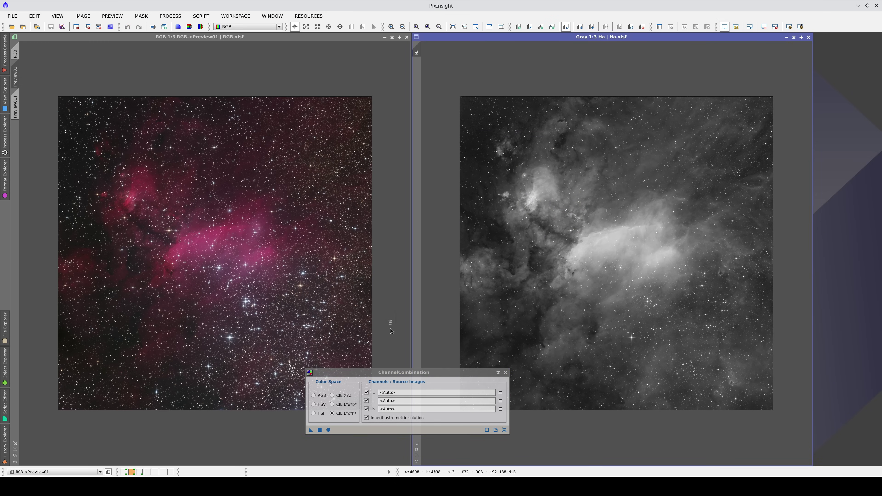
# Combine the Ha image as lightness into the RGB preview, with c and h channels excluded
pyautogui.moveTo(390, 330); pyautogui.dragTo(388, 392)
pyautogui.click(366, 401)
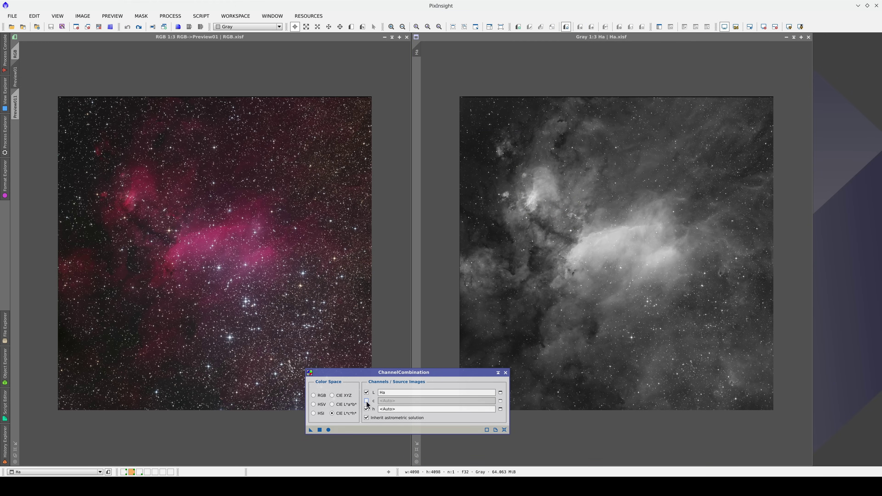
pyautogui.click(366, 409)
pyautogui.moveTo(310, 430); pyautogui.dragTo(243, 343)
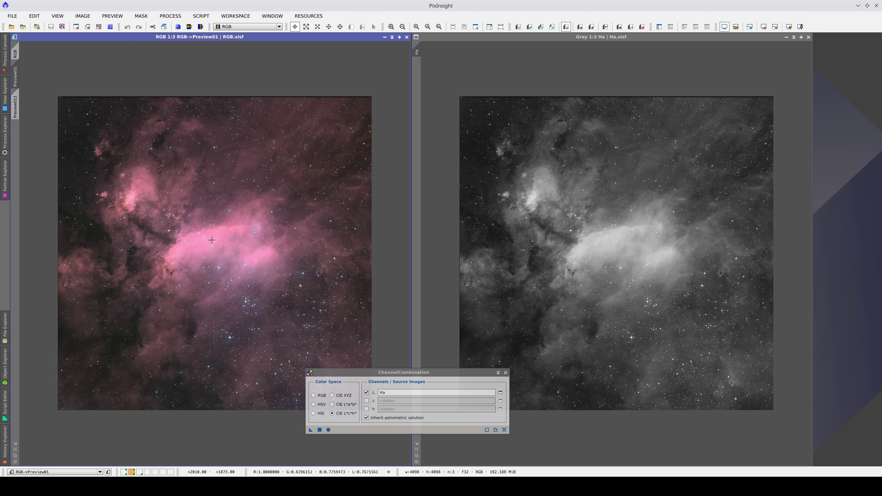
# Show the CIE L* lightness channel of Preview011 for comparison
pyautogui.click(17, 106)
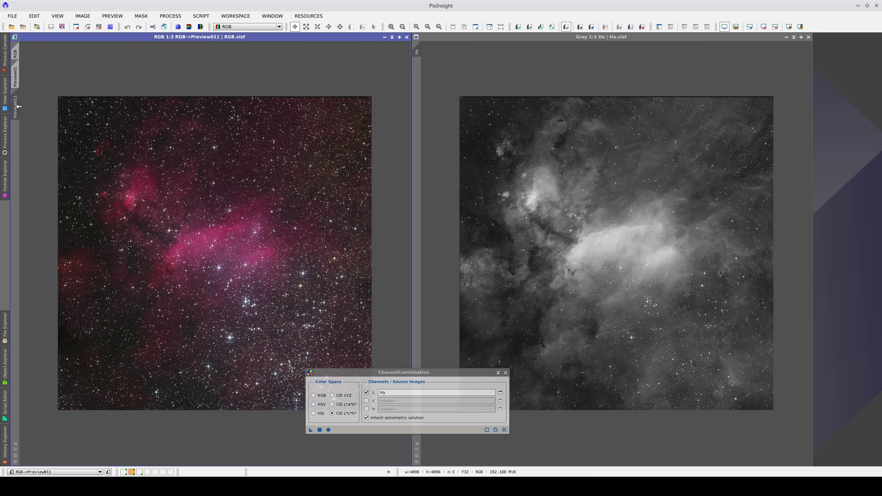
pyautogui.click(230, 28)
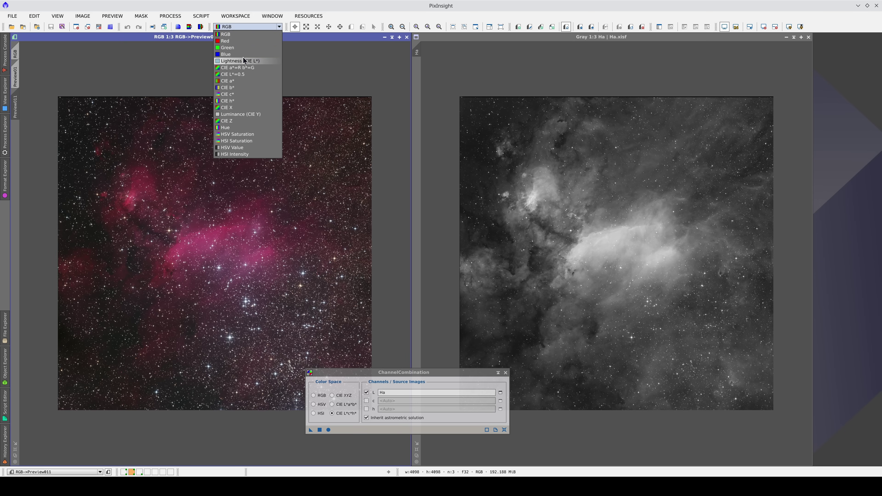
pyautogui.click(251, 61)
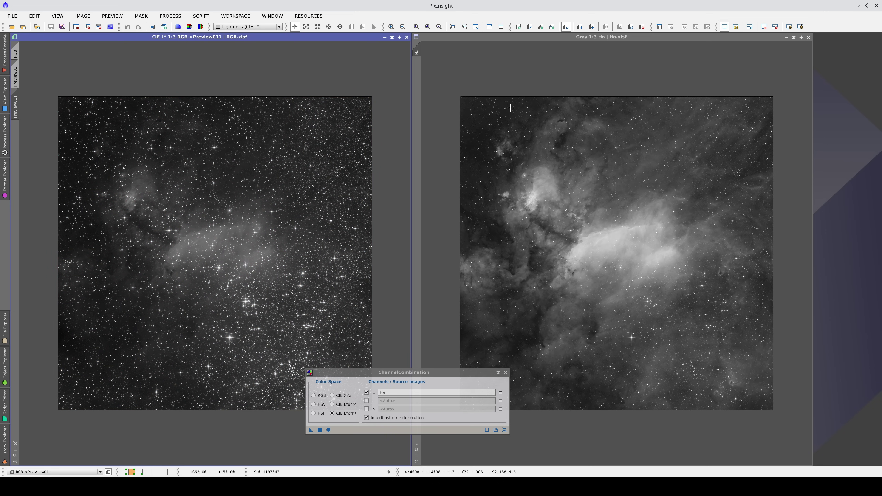
# Apply 6-layer HDRMultiscaleTransform and a darkening CurvesTransformation to the Ha image
pyautogui.click(581, 180)
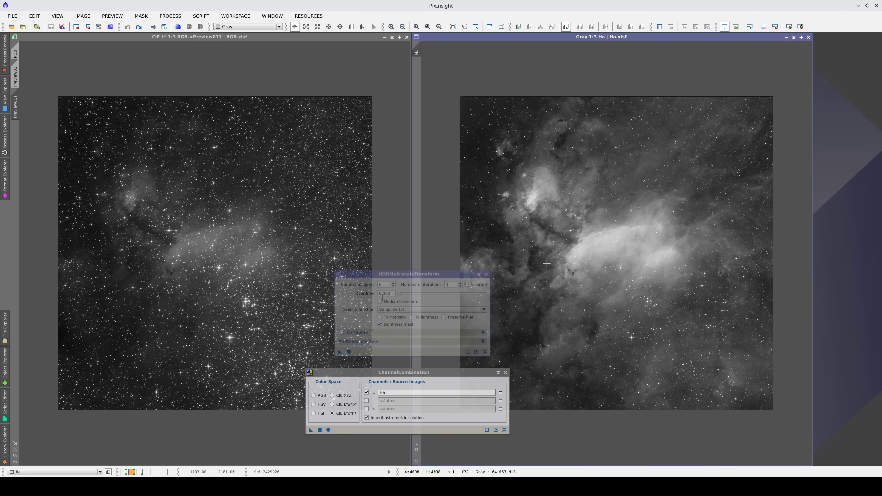
pyautogui.moveTo(340, 352); pyautogui.dragTo(560, 309)
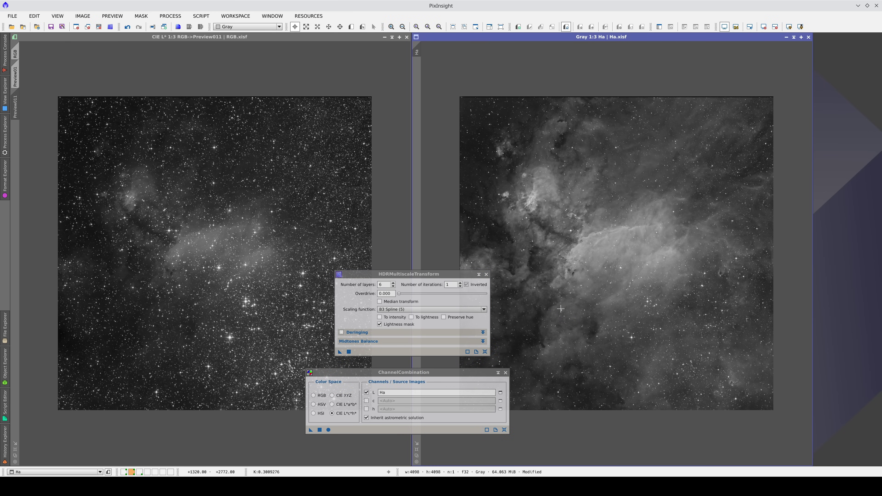
pyautogui.moveTo(368, 283); pyautogui.dragTo(367, 284)
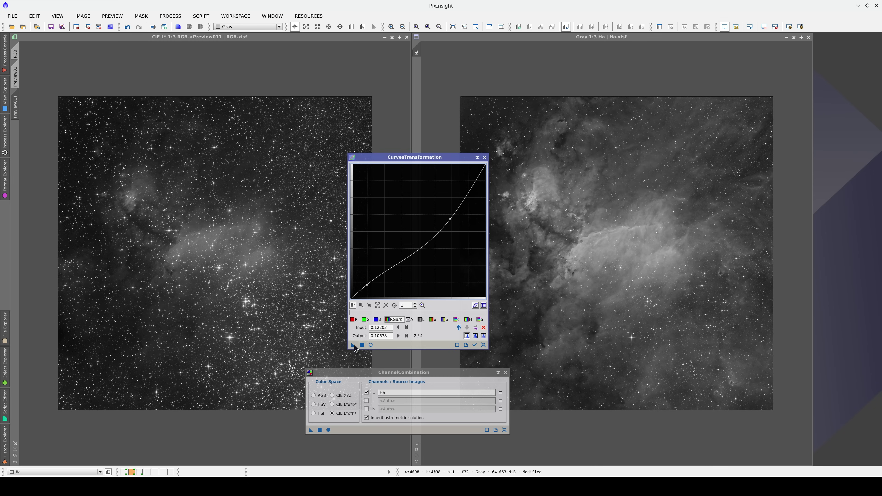
pyautogui.moveTo(353, 344); pyautogui.dragTo(534, 293)
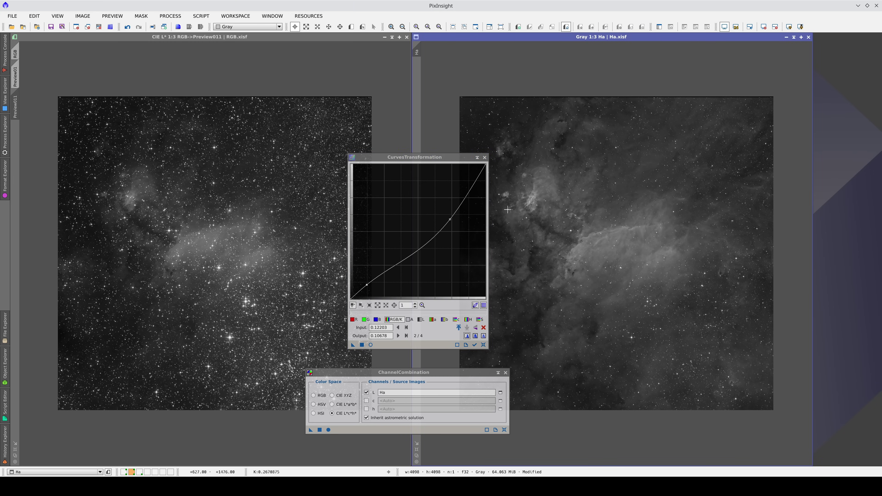
pyautogui.click(484, 157)
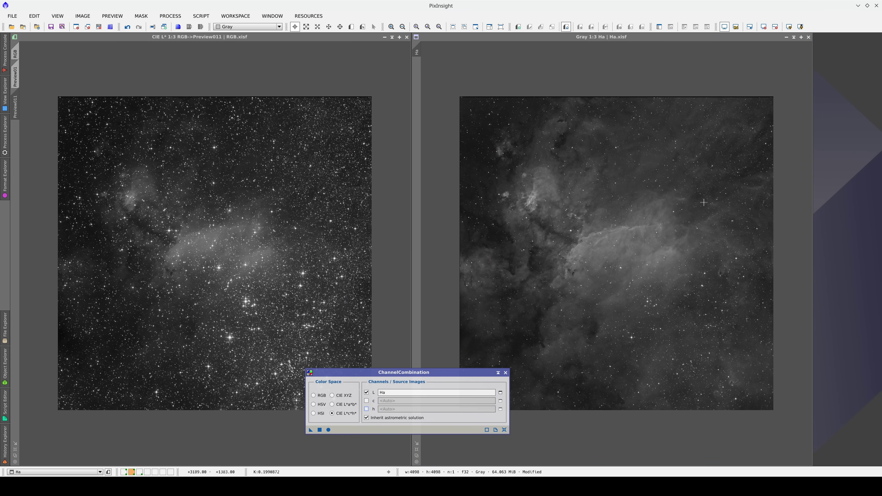
pyautogui.click(523, 264)
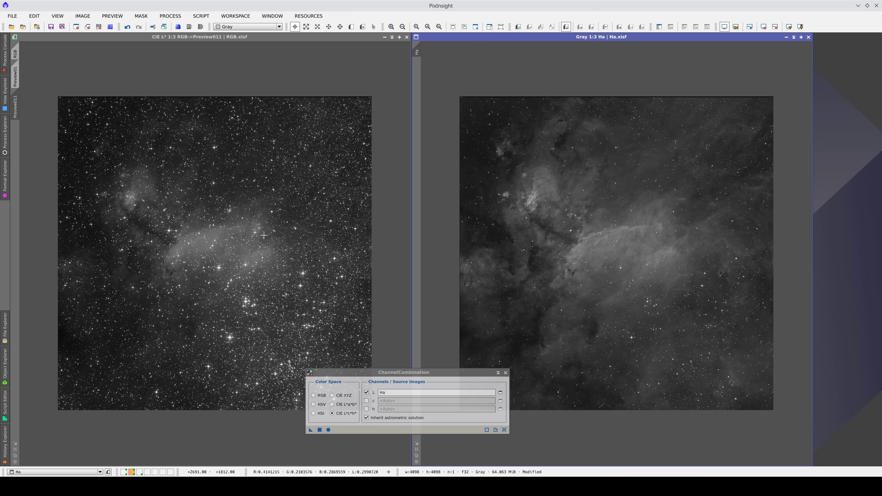
pyautogui.click(265, 36)
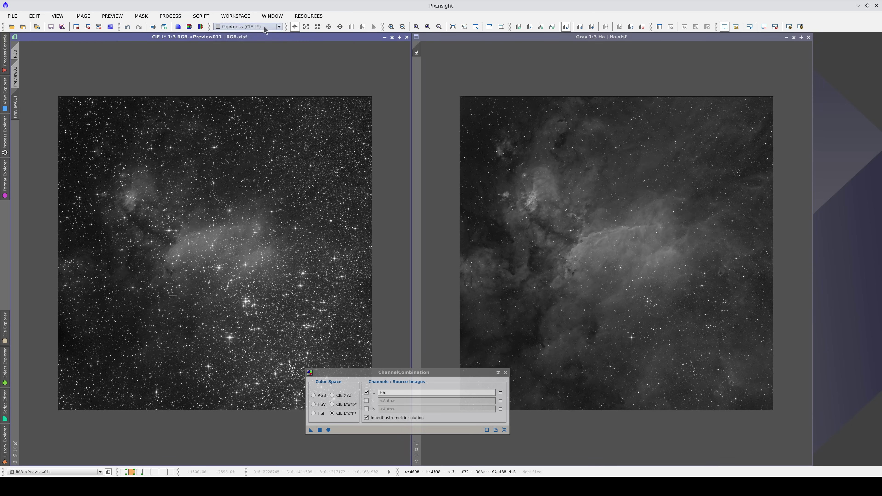
pyautogui.click(264, 27)
pyautogui.click(267, 36)
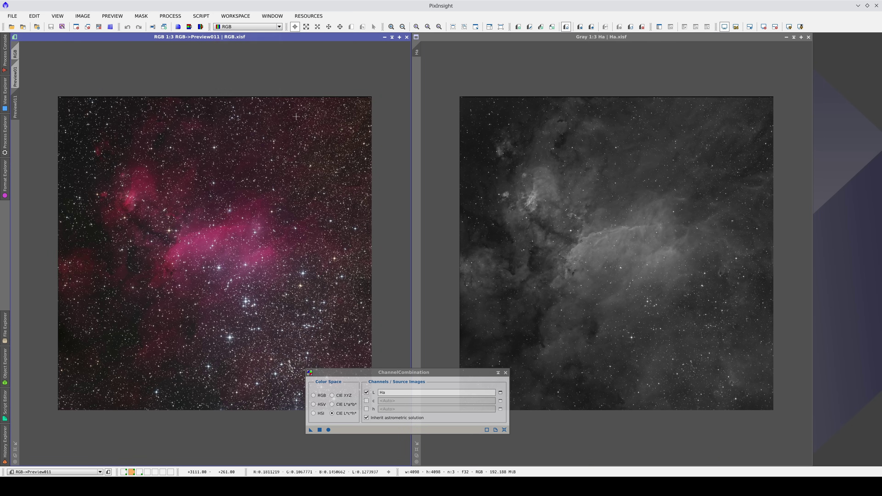
pyautogui.click(319, 429)
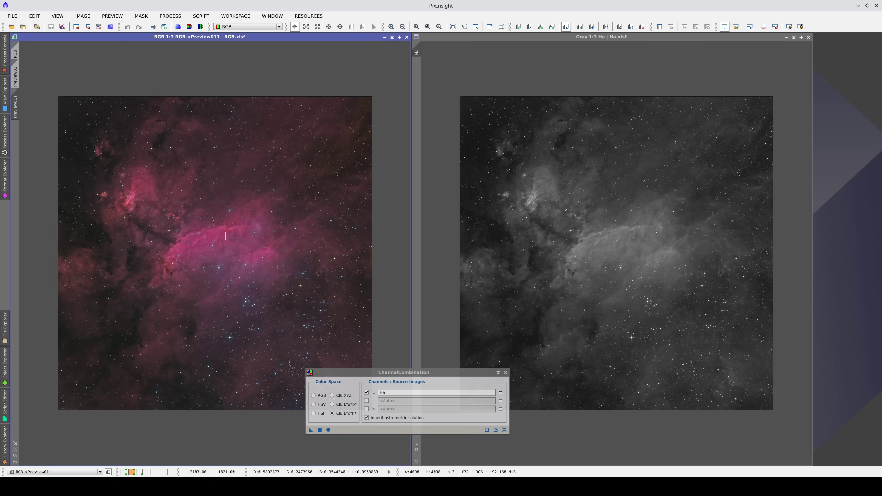
pyautogui.hotkey('ctrl', 'Tab')
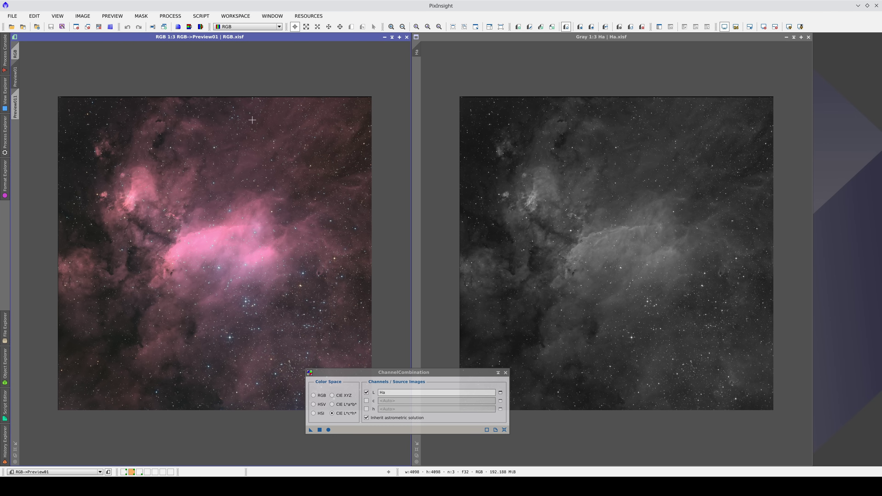
pyautogui.hotkey('ctrl', 'Tab')
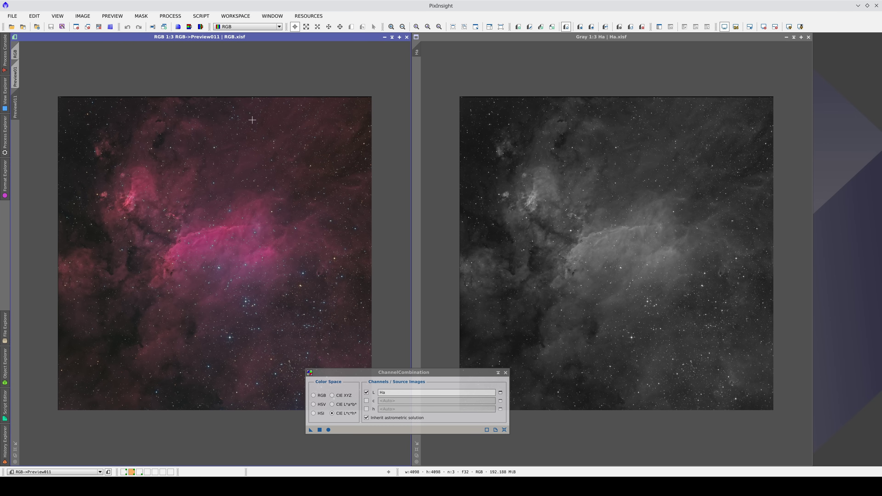
pyautogui.hotkey('ctrl', 'Tab')
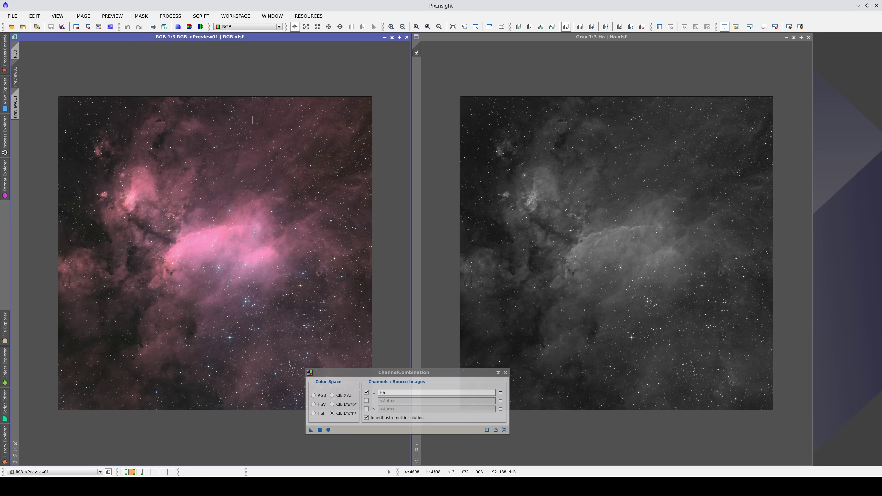
pyautogui.hotkey('ctrl', 'Tab')
pyautogui.hotkey('ctrl', 'Tab')
pyautogui.hotkey('ctrl', 'Tab')
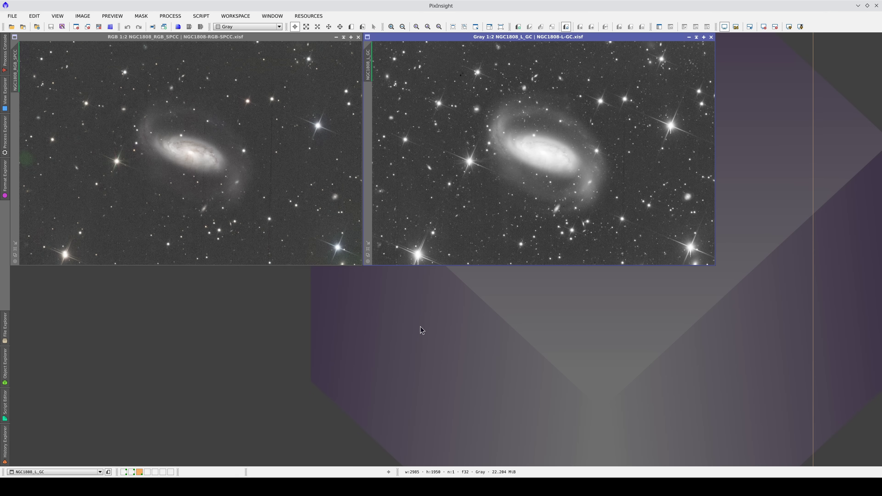
# Reset the screen stretch on NGC1808_RGB_SPCC and NGC1808_L_GC, then auto-stretch each image
pyautogui.click(264, 183)
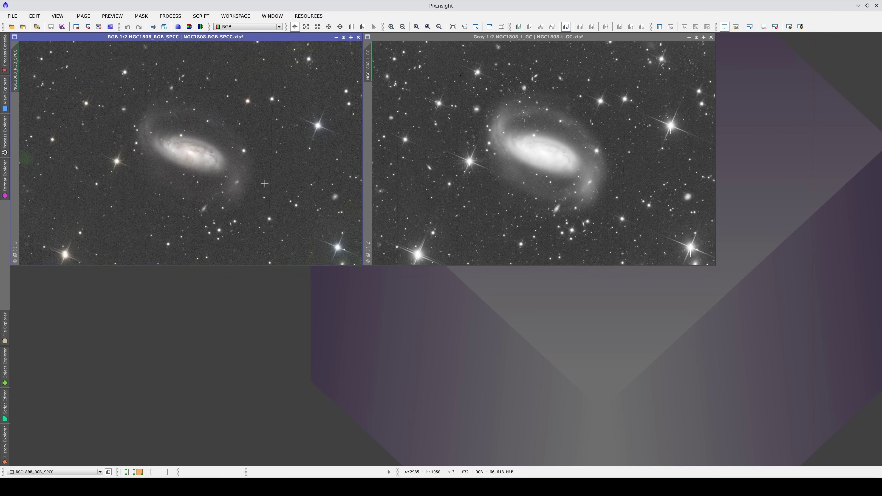
pyautogui.click(482, 181)
pyautogui.click(282, 177)
pyautogui.click(724, 27)
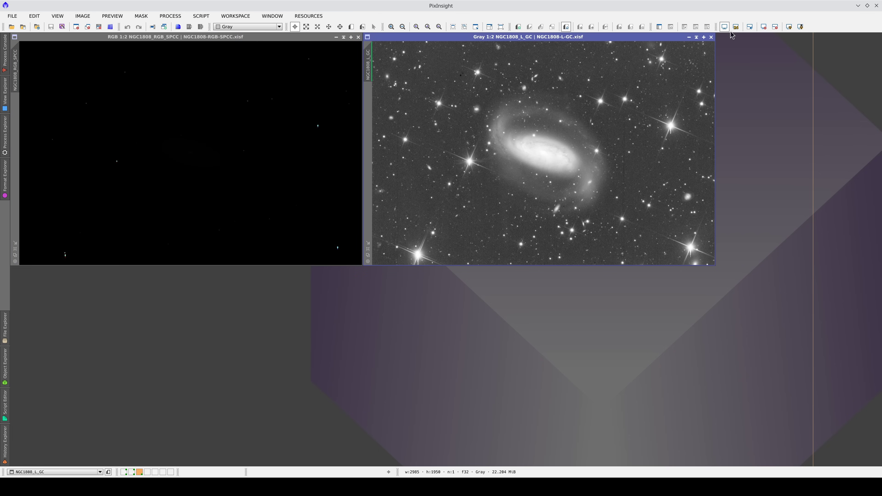
pyautogui.click(724, 26)
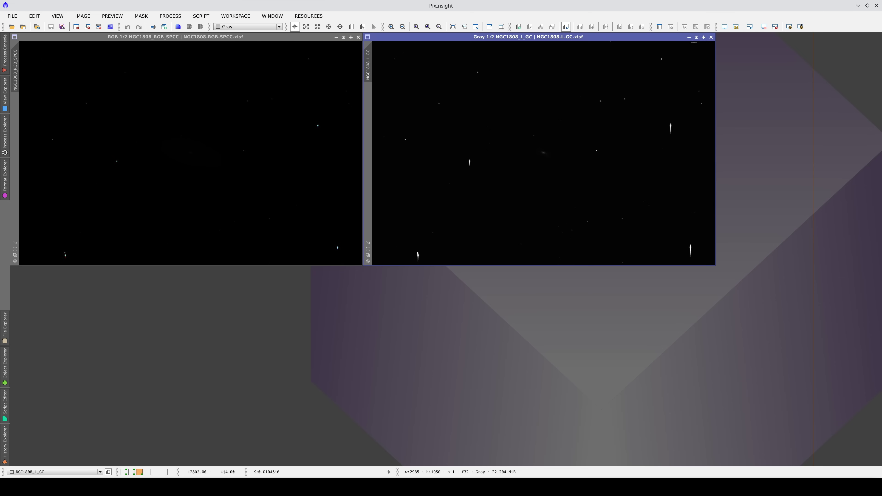
pyautogui.click(724, 27)
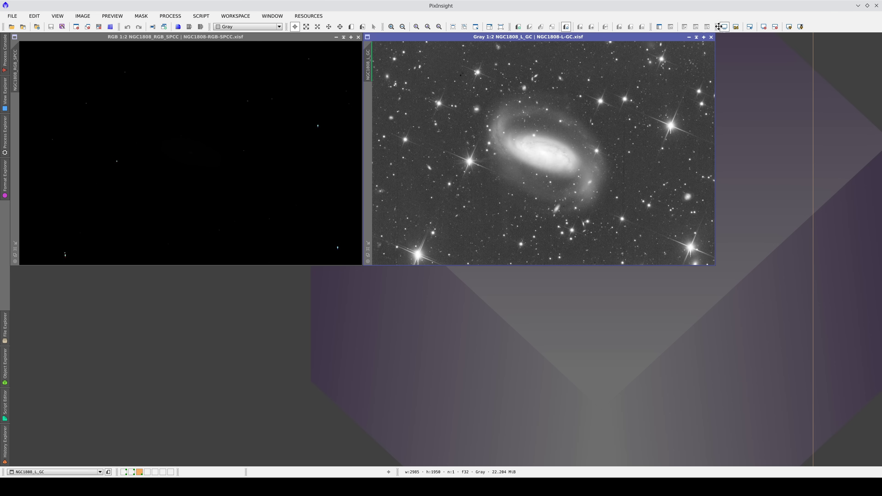
pyautogui.click(288, 126)
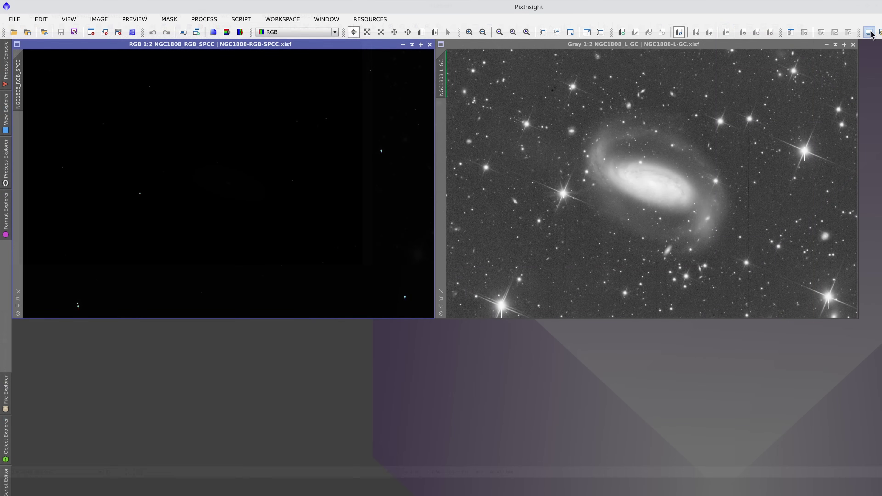
pyautogui.click(869, 33)
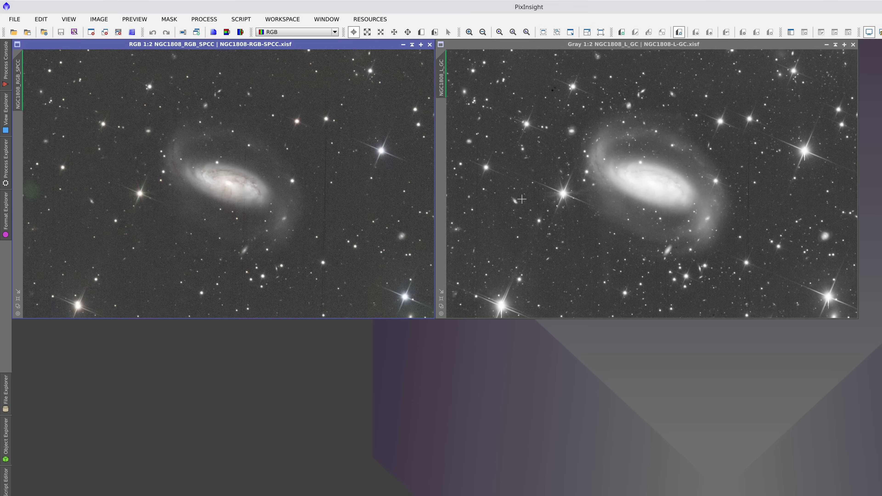
# View both NGC1808 galaxy images at 1:1 zoom
pyautogui.click(522, 198)
pyautogui.hotkey('ctrl', '1')
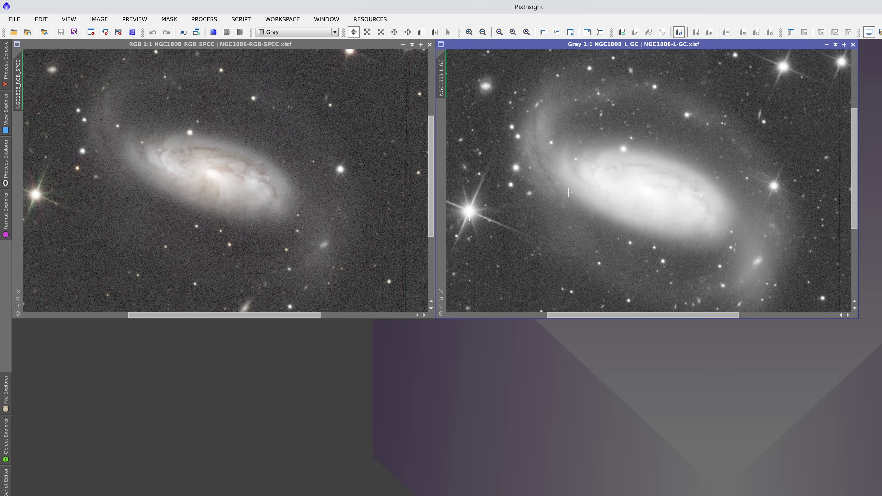
pyautogui.click(199, 185)
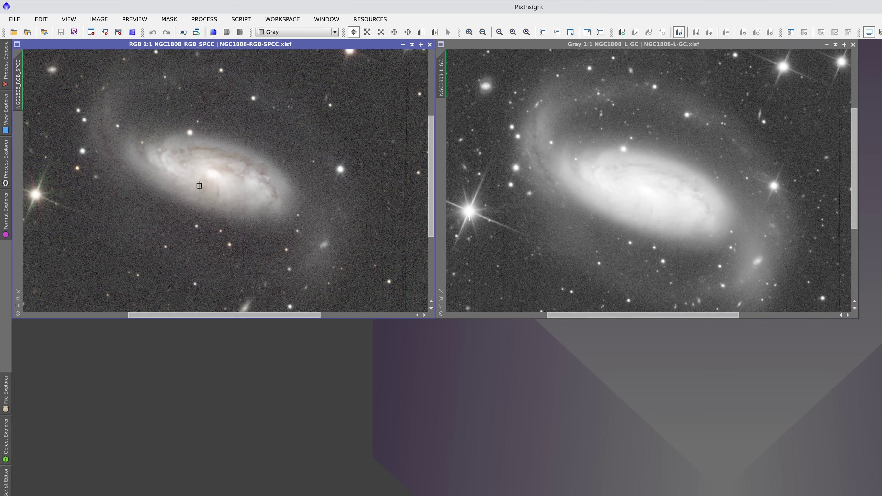
# Open ScreenTransferFunction with Track View on, linked to the NGC1808_RGB_SPCC colour image
pyautogui.hotkey('ctrl', 't')
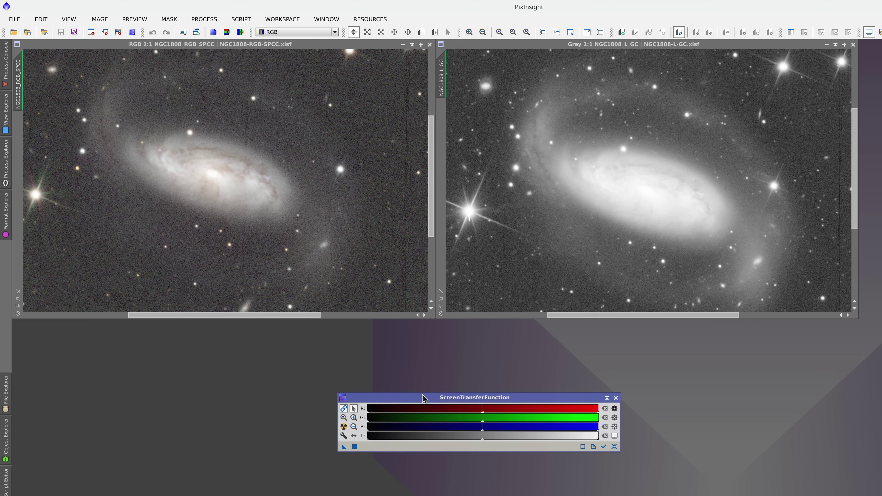
pyautogui.click(603, 447)
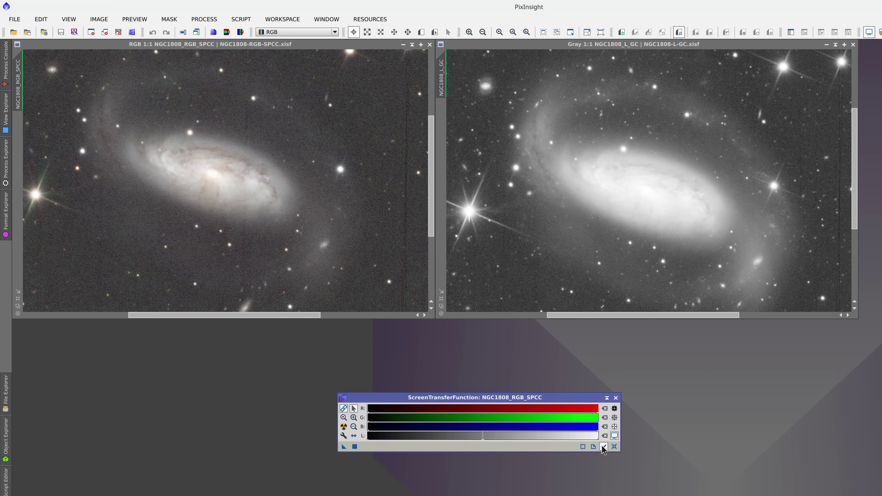
pyautogui.click(388, 271)
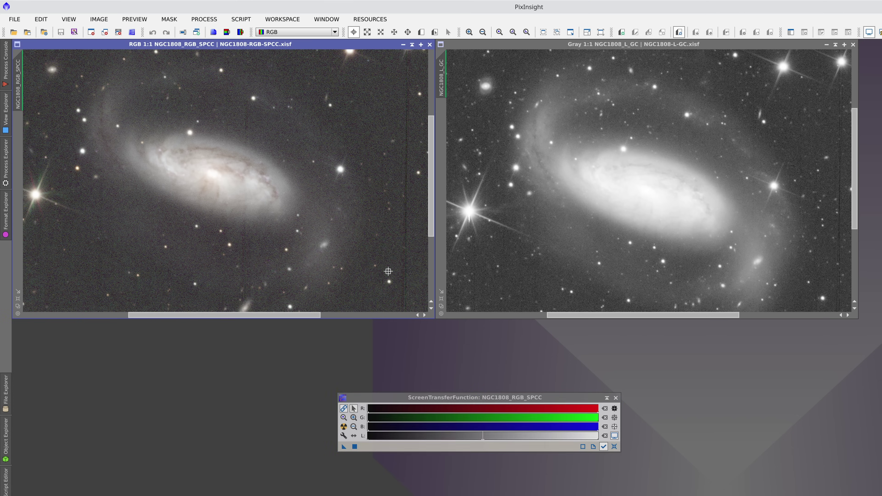
pyautogui.click(524, 249)
pyautogui.click(342, 245)
pyautogui.click(538, 247)
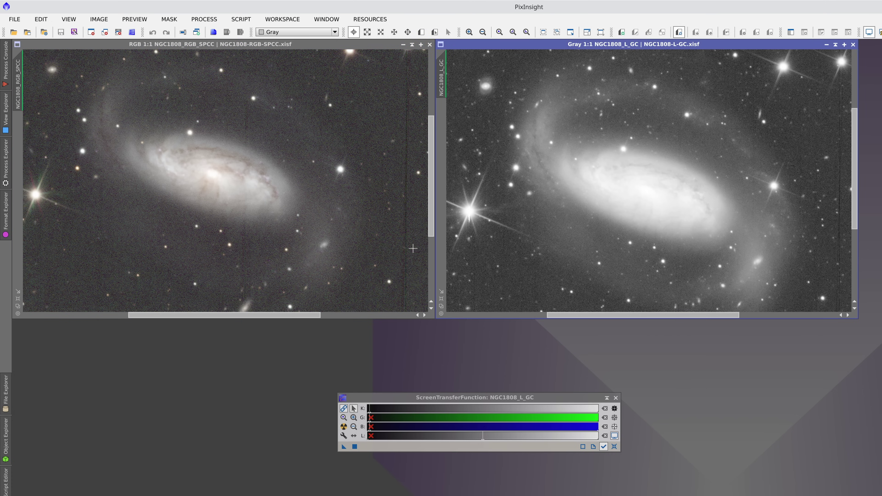
pyautogui.click(389, 251)
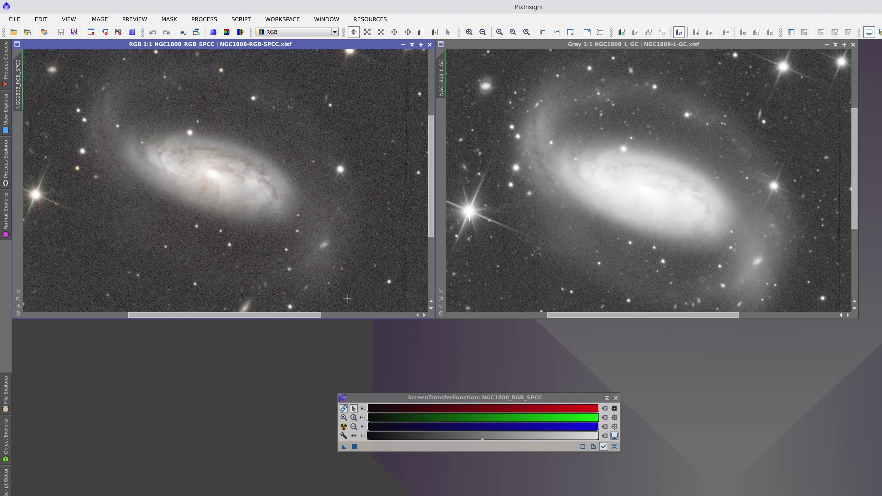
# Re-run STF Auto Stretch on the colour image with target background 0.15
pyautogui.keyDown('ctrl'); pyautogui.click(344, 428); pyautogui.keyUp('ctrl')
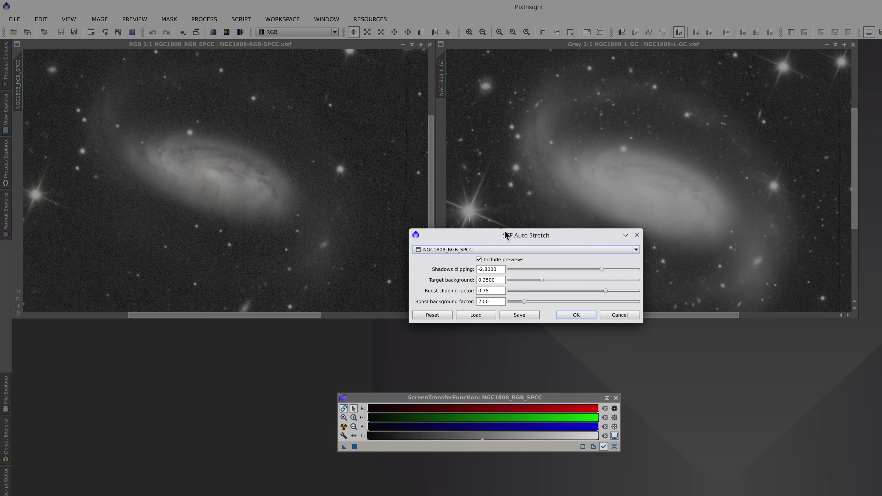
pyautogui.moveTo(506, 236); pyautogui.dragTo(453, 288)
pyautogui.moveTo(451, 336); pyautogui.dragTo(414, 333)
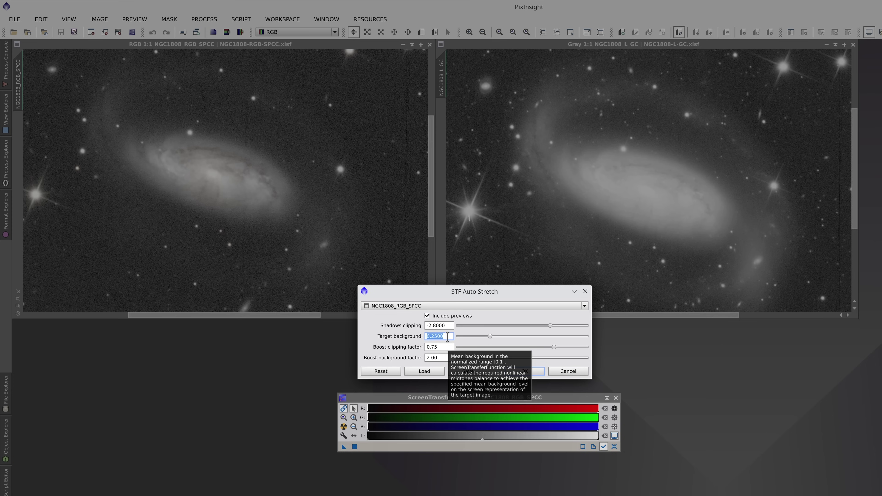
pyautogui.write('.15')
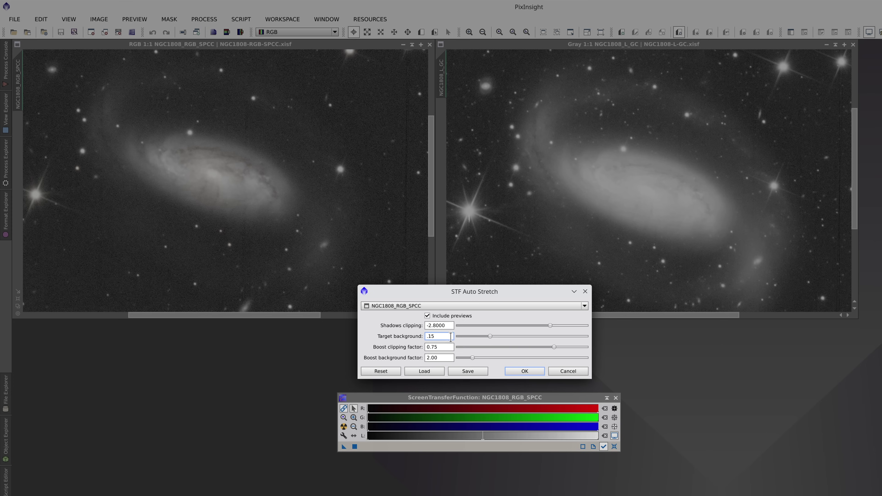
pyautogui.click(524, 370)
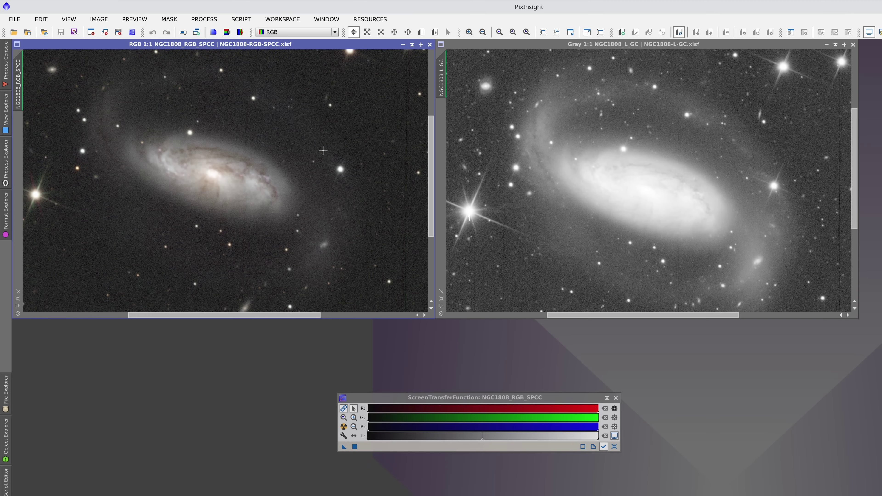
# Auto-stretch NGC1808_L_GC with the 0.15 background setting and pan both views to the sky above the galaxy
pyautogui.moveTo(273, 185); pyautogui.dragTo(284, 195)
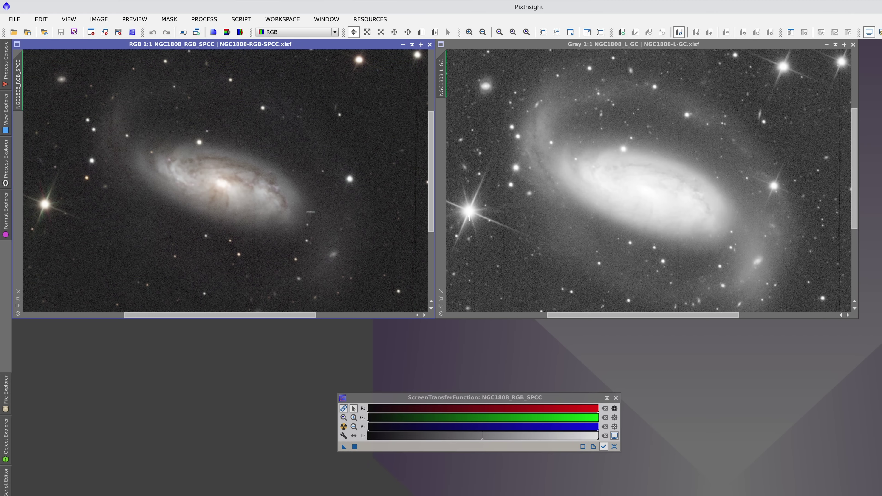
pyautogui.click(540, 206)
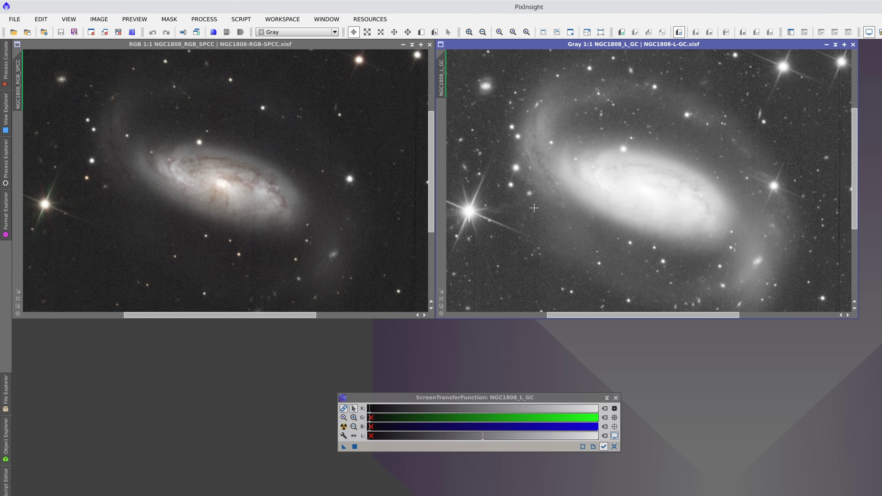
pyautogui.click(343, 428)
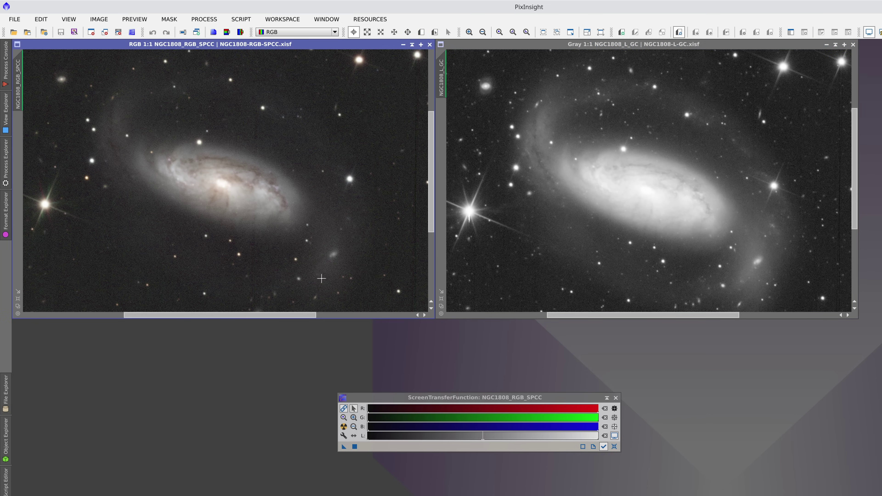
pyautogui.click(340, 244)
pyautogui.moveTo(591, 122); pyautogui.dragTo(659, 211)
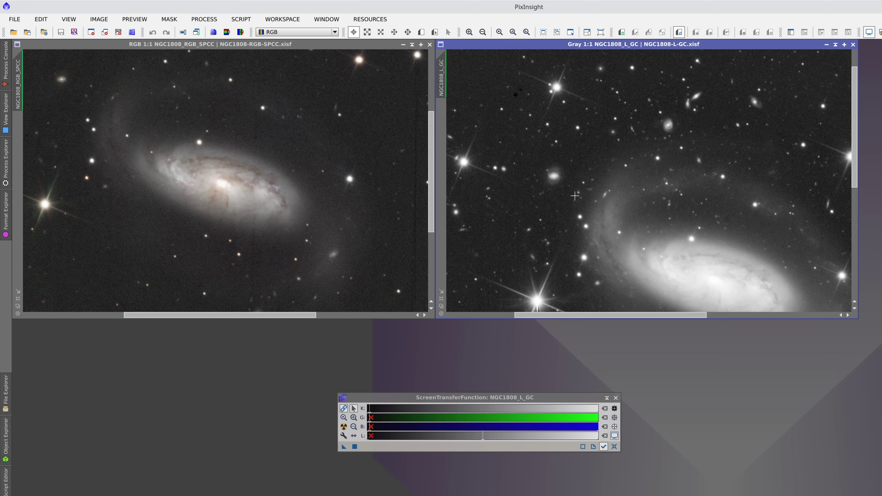
pyautogui.moveTo(339, 88); pyautogui.dragTo(318, 177)
pyautogui.click(318, 177)
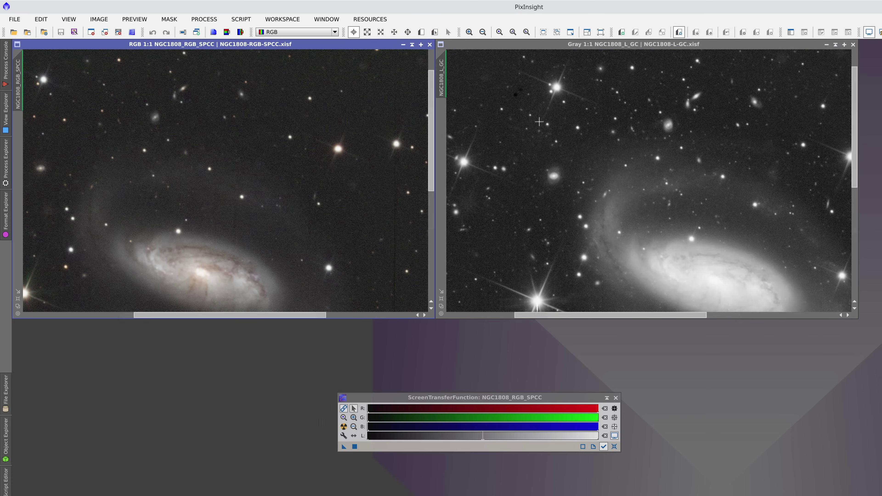
# Re-run STF Auto Stretch with shadows clipping set to -0.95
pyautogui.keyDown('ctrl'); pyautogui.click(344, 428); pyautogui.keyUp('ctrl')
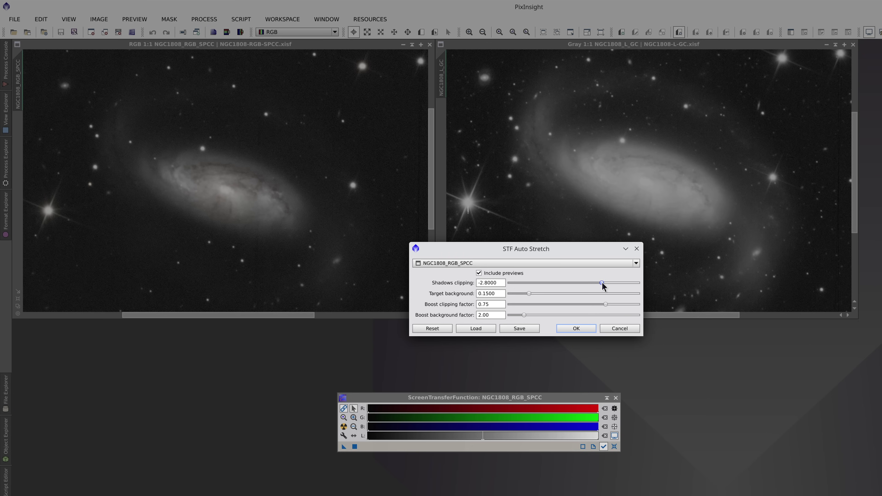
pyautogui.moveTo(602, 283); pyautogui.dragTo(627, 288)
pyautogui.click(577, 327)
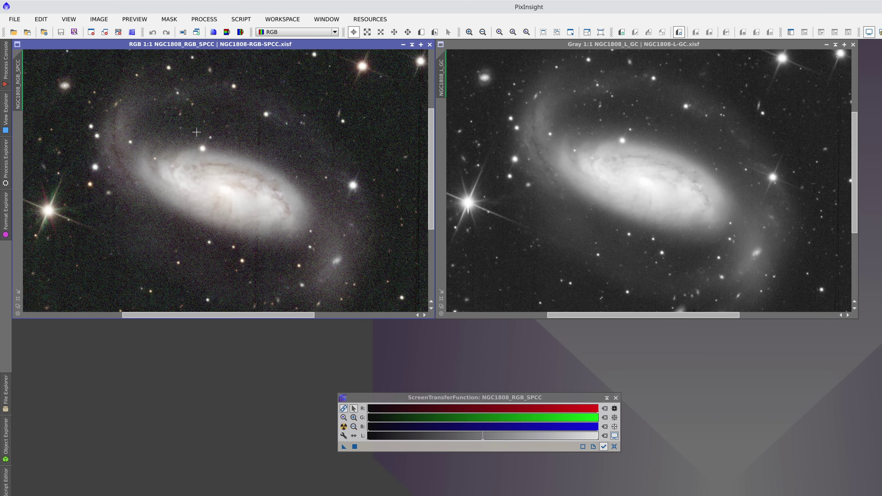
# Re-run the automatic display stretch with shadows clipping relaxed to -3.75
pyautogui.scroll(1, 152, 166)
pyautogui.moveTo(161, 177); pyautogui.dragTo(203, 262)
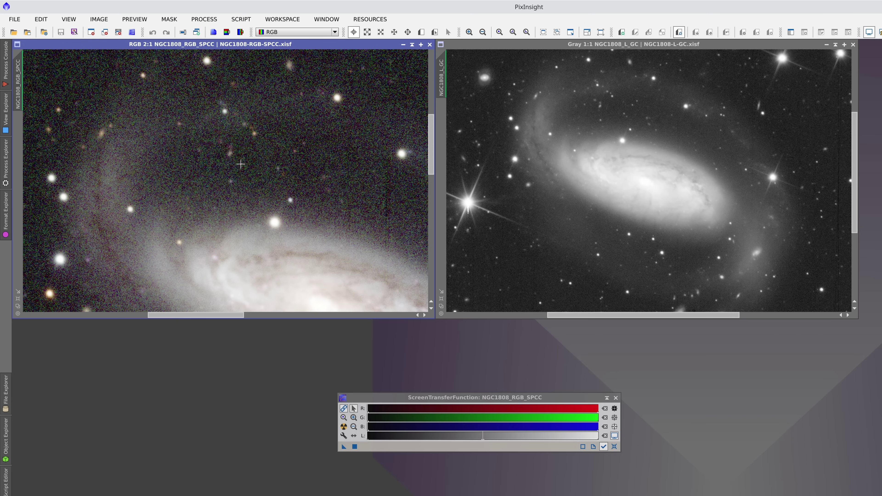
pyautogui.scroll(-1, 216, 131)
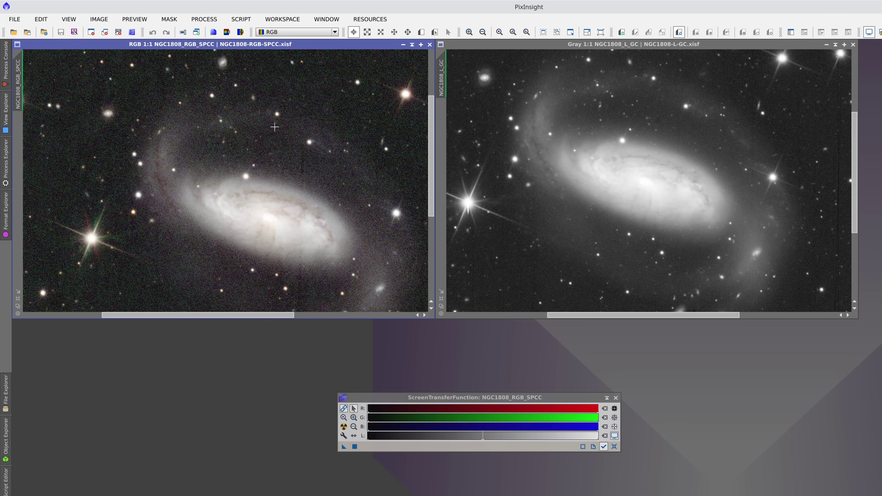
pyautogui.keyDown('ctrl'); pyautogui.click(343, 426); pyautogui.keyUp('ctrl')
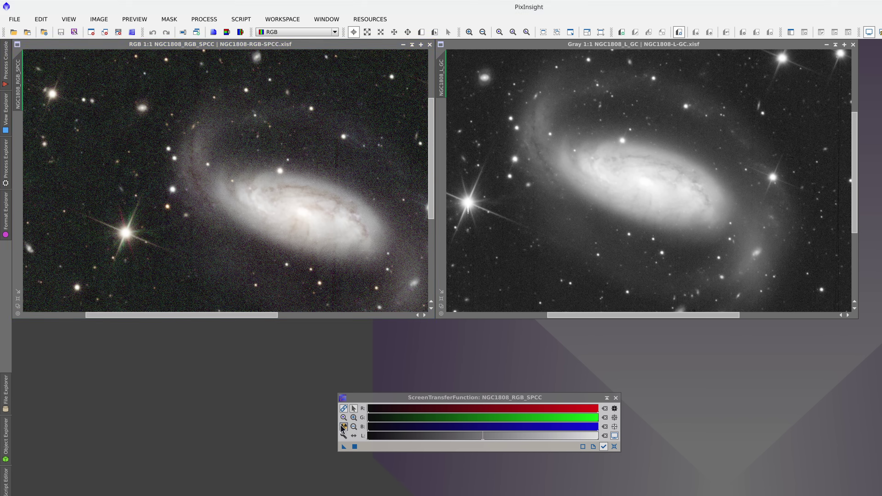
pyautogui.moveTo(626, 271); pyautogui.dragTo(592, 278)
pyautogui.click(576, 315)
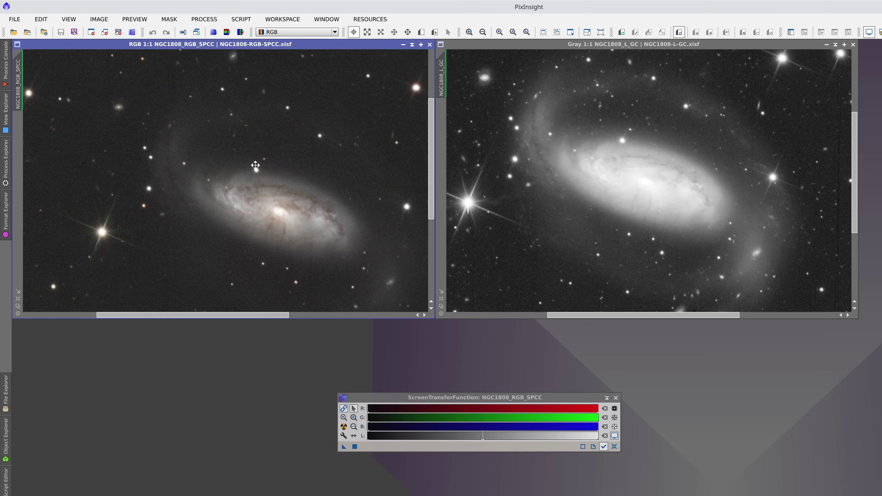
pyautogui.scroll(1, 256, 165)
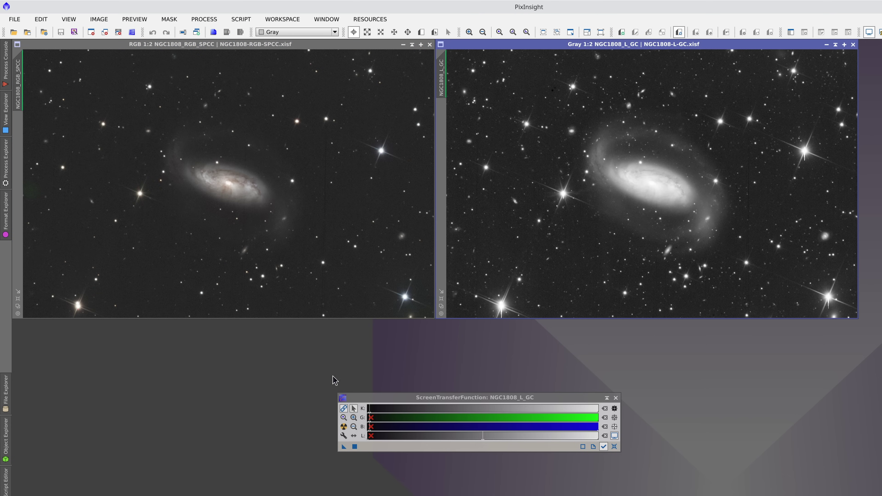
# Auto-stretch the NGC1808_L_GC luminance display and compare it against the colour galaxy
pyautogui.click(344, 427)
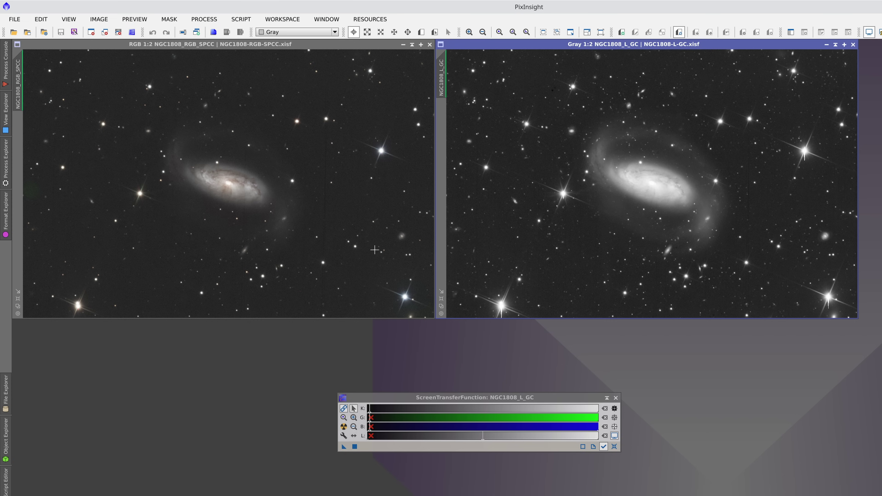
pyautogui.click(305, 252)
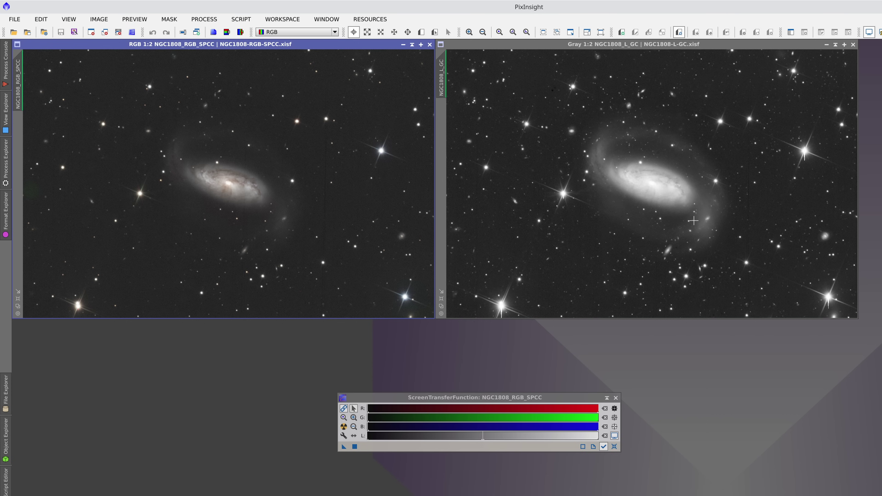
pyautogui.scroll(2, 317, 180)
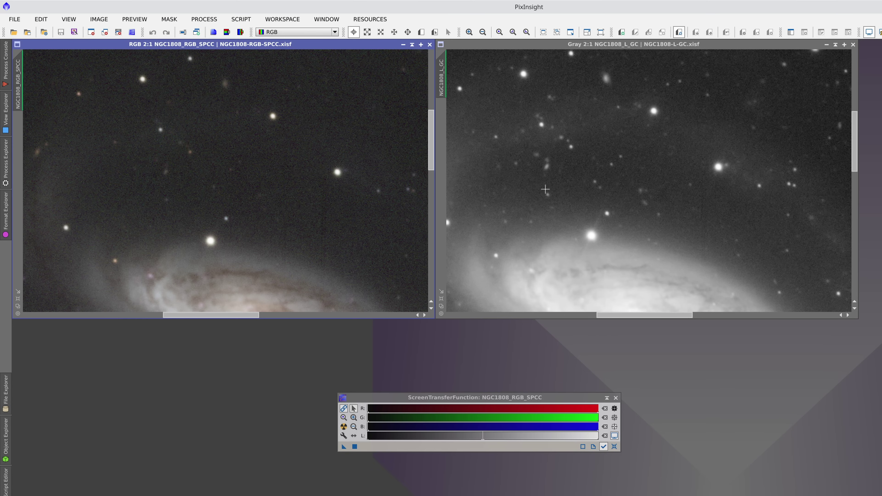
pyautogui.click(693, 205)
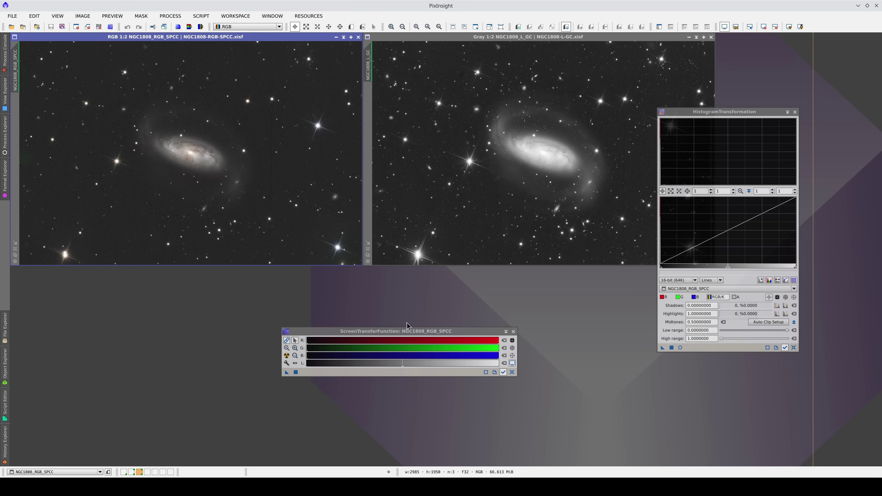
# Enable STF Track View and copy the colour image's auto-stretch into HistogramTransformation
pyautogui.click(503, 374)
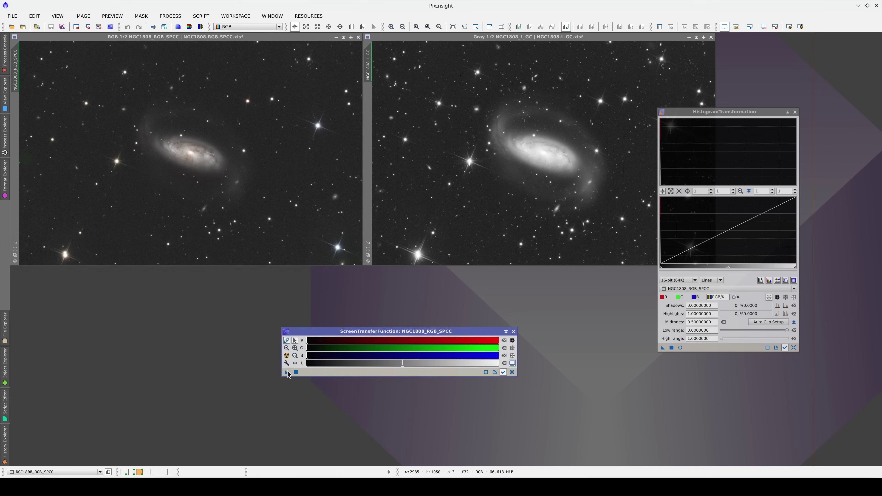
pyautogui.moveTo(287, 373); pyautogui.dragTo(317, 235)
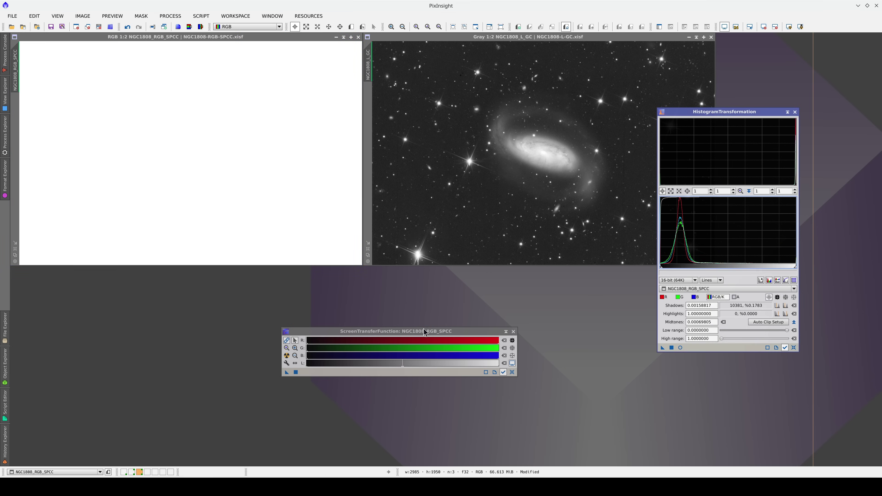
# Reset the colour STF, transfer the NGC1808_L_GC auto-stretch into HistogramTransformation, and reset its STF
pyautogui.click(722, 26)
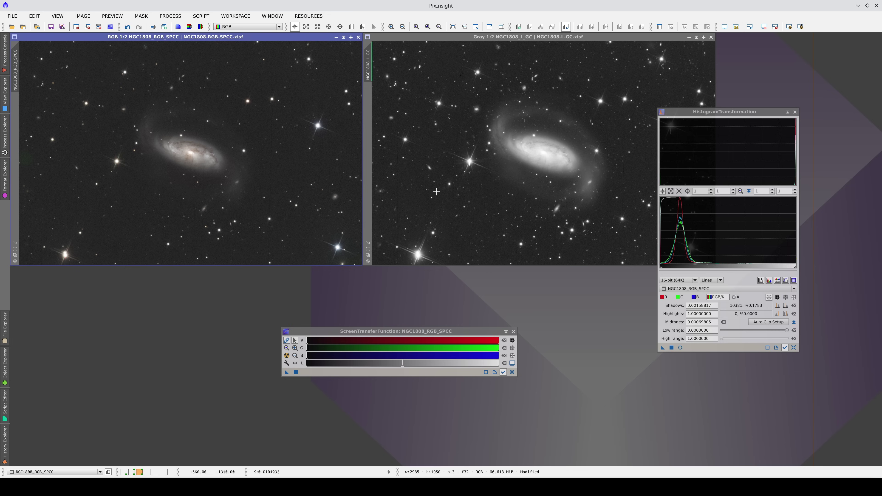
pyautogui.click(444, 163)
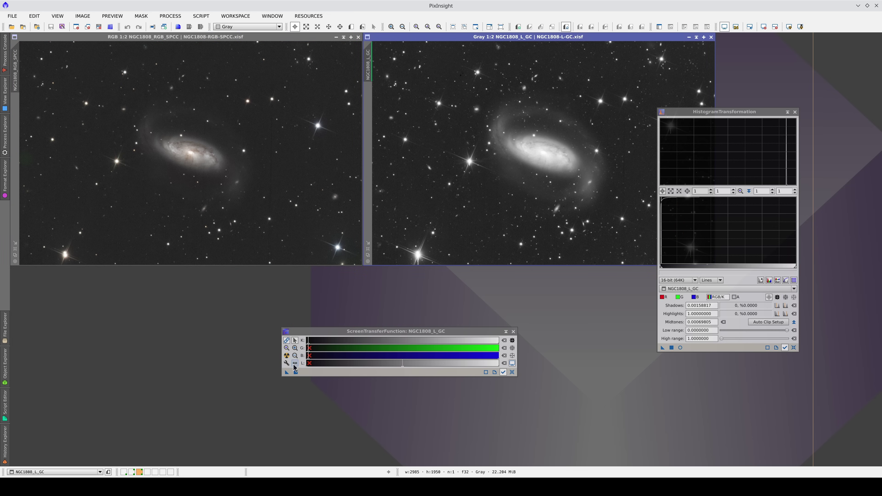
pyautogui.click(287, 373)
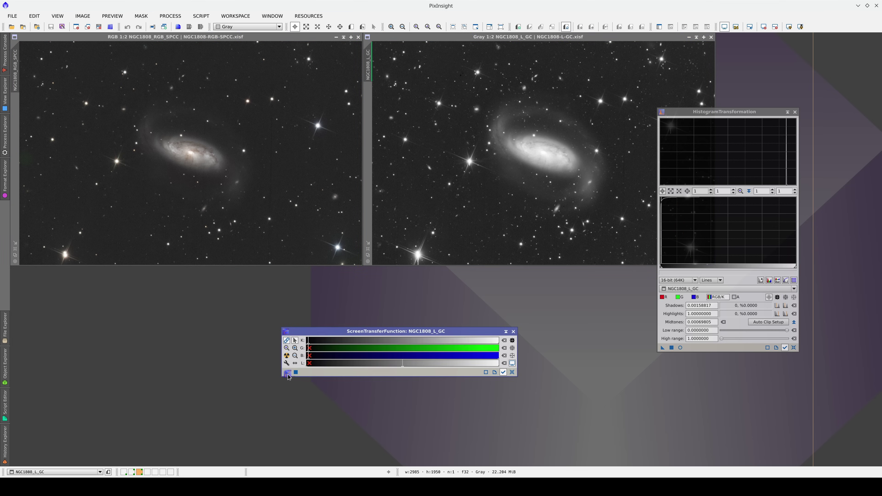
pyautogui.moveTo(513, 352); pyautogui.dragTo(556, 210)
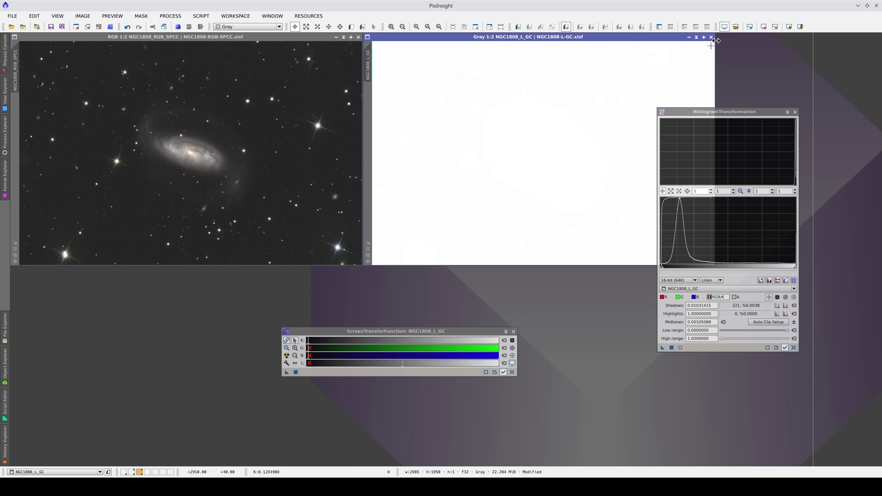
pyautogui.click(725, 27)
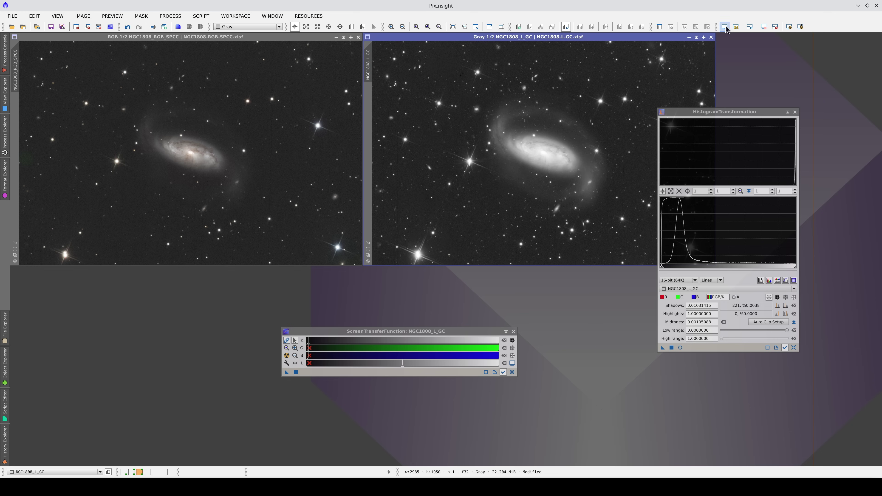
pyautogui.click(794, 112)
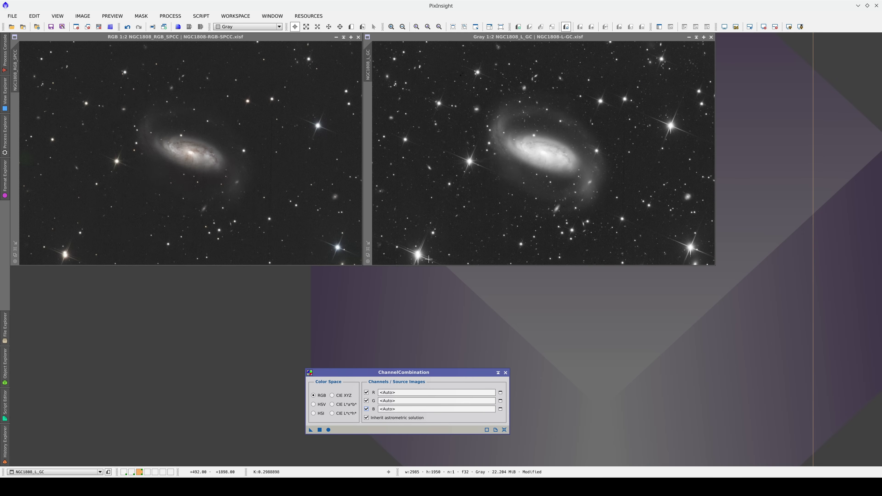
pyautogui.click(424, 119)
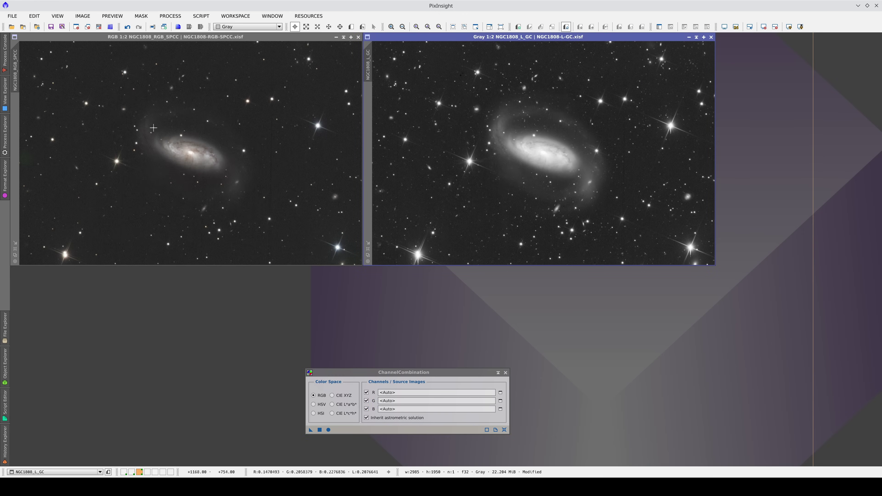
pyautogui.click(145, 126)
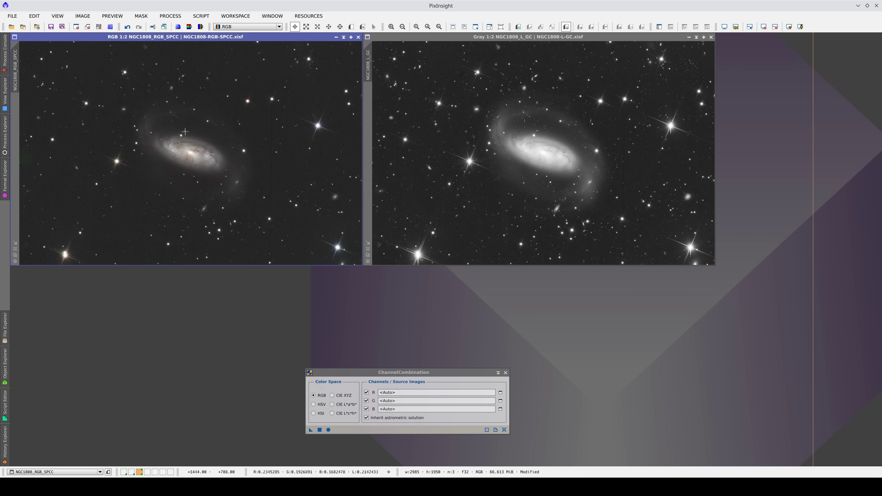
pyautogui.click(540, 161)
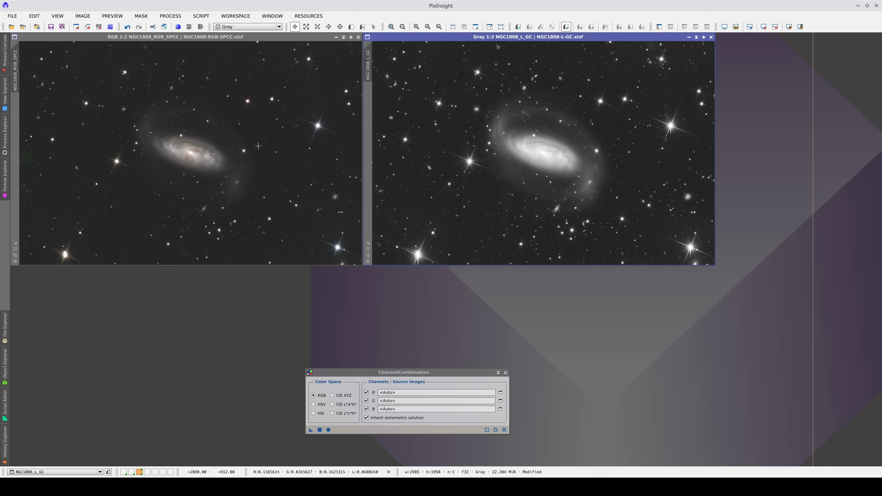
# Display the NGC1808 colour image as its CIE L* lightness channel beside the luminance
pyautogui.click(165, 143)
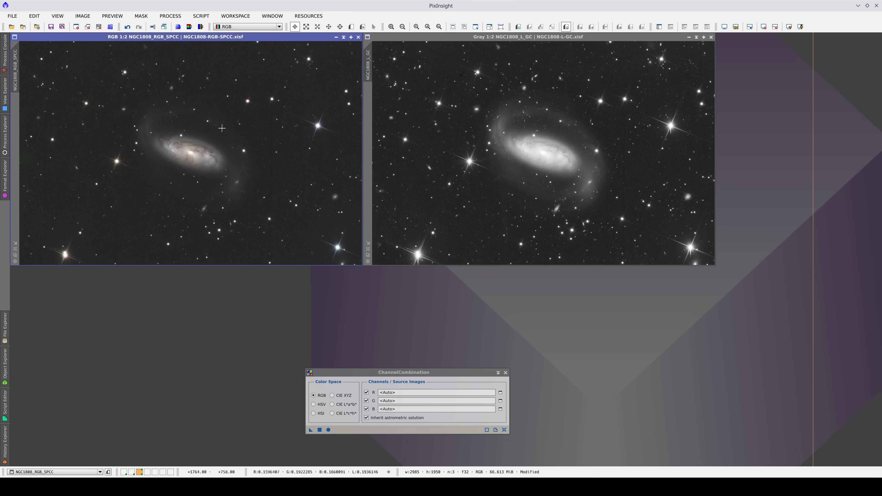
pyautogui.click(240, 25)
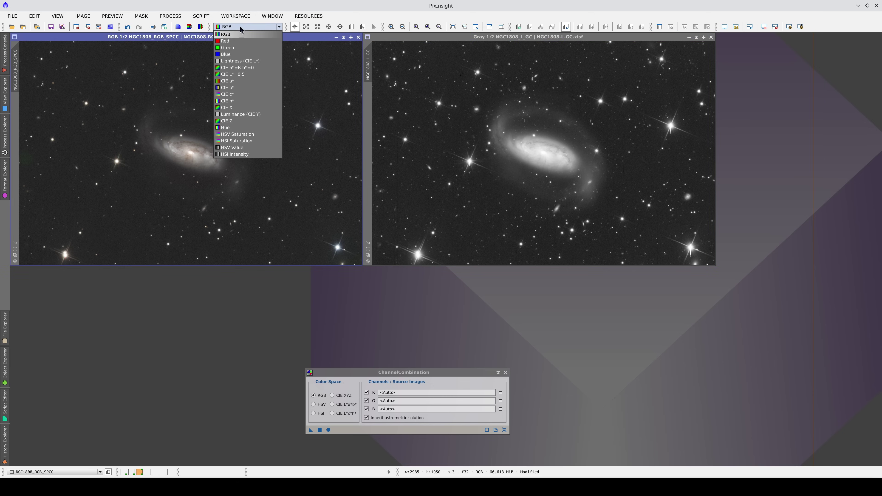
pyautogui.click(239, 60)
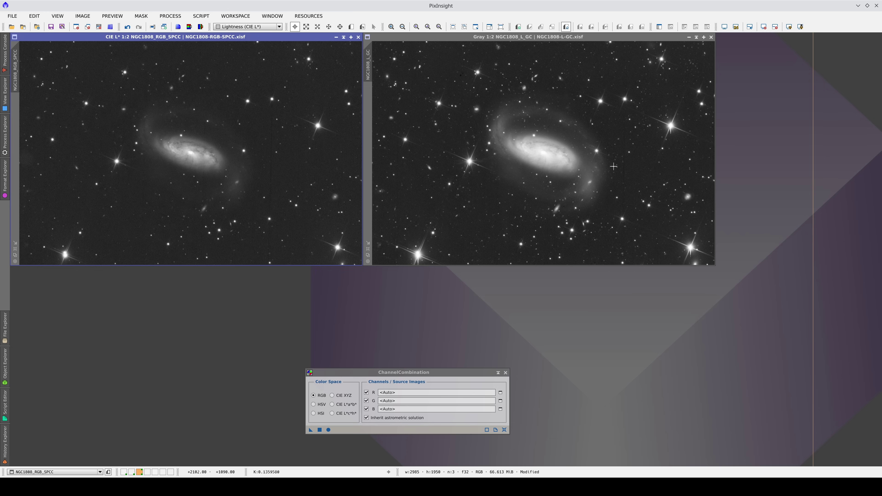
pyautogui.click(618, 108)
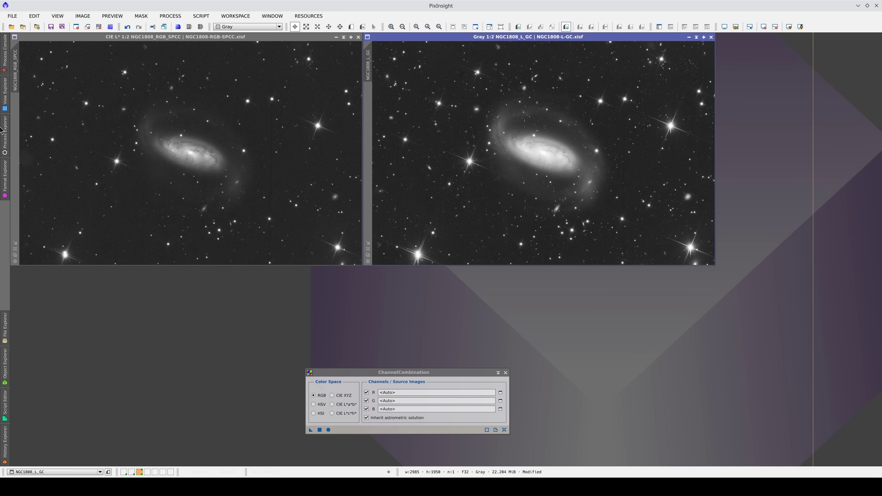
# Open HDRMultiscaleTransform with Lightness mask enabled and create full-image previews on NGC1808_L_GC
pyautogui.click(5, 133)
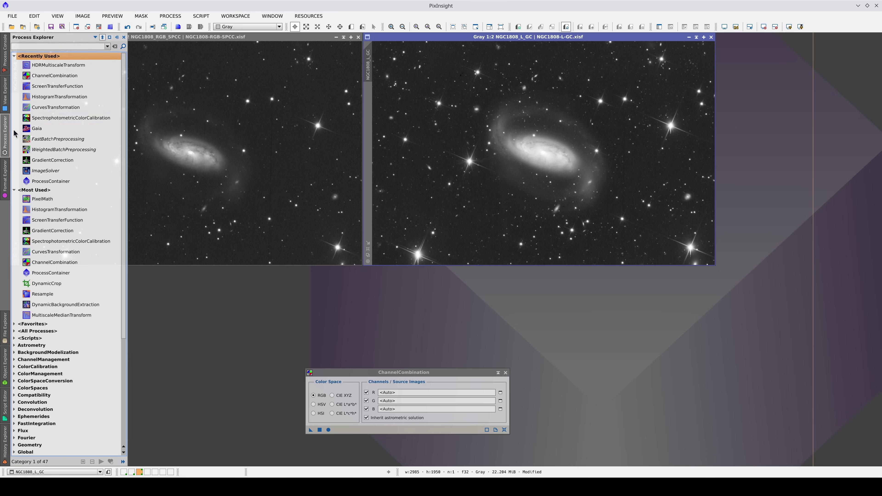
pyautogui.doubleClick(54, 65)
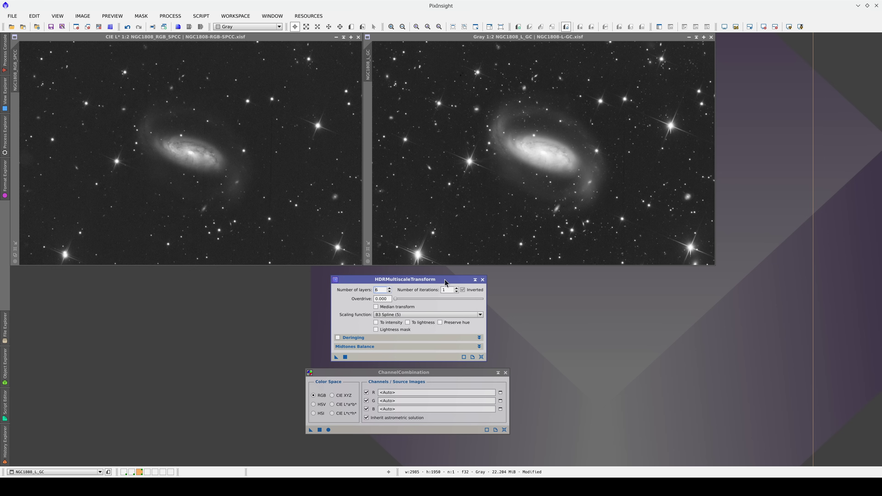
pyautogui.click(376, 330)
pyautogui.moveTo(368, 76); pyautogui.dragTo(369, 152)
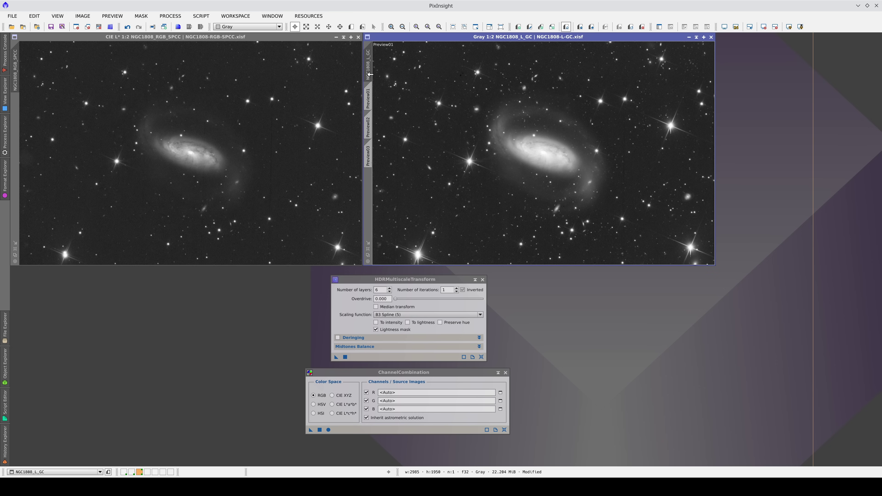
pyautogui.moveTo(368, 76); pyautogui.dragTo(367, 184)
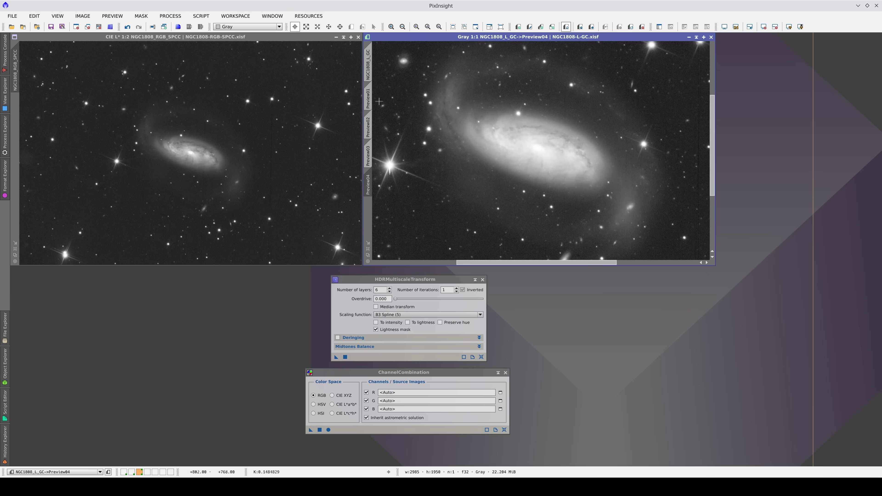
# Apply the HDR multiscale compression to each luminance preview, Preview01 through Preview04
pyautogui.click(369, 99)
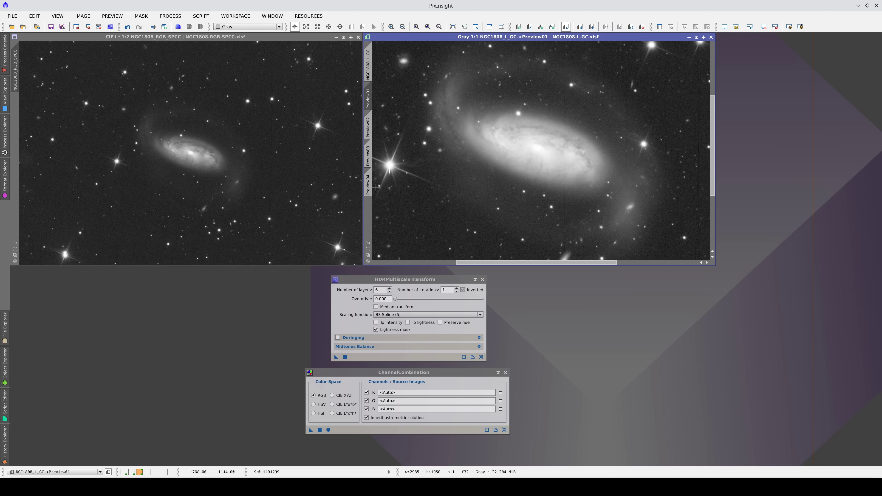
pyautogui.doubleClick(383, 289)
pyautogui.moveTo(336, 356); pyautogui.dragTo(468, 197)
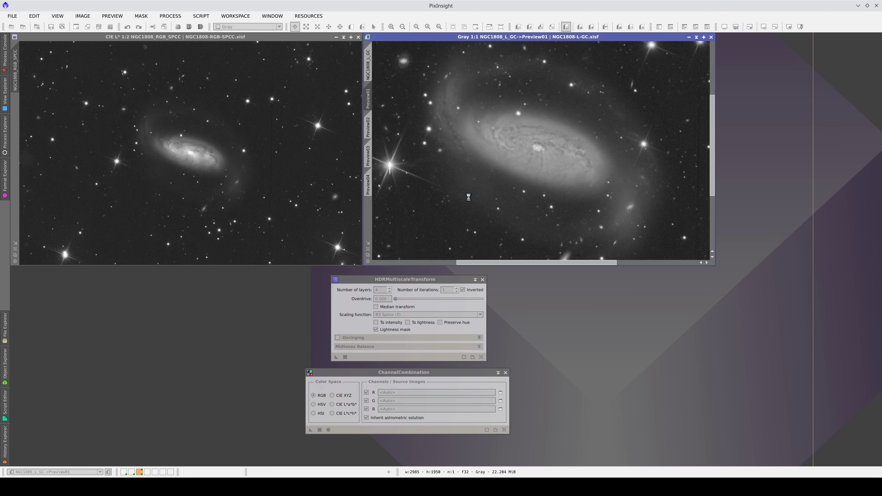
pyautogui.click(368, 117)
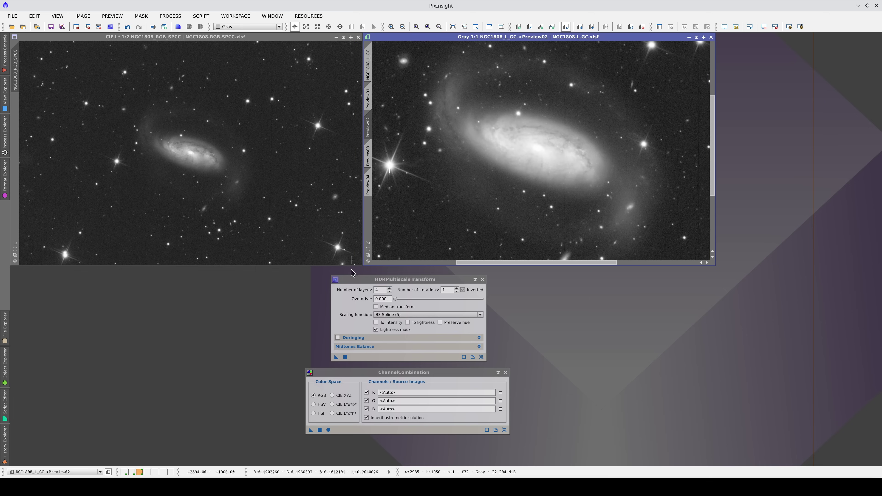
pyautogui.click(345, 357)
pyautogui.click(368, 156)
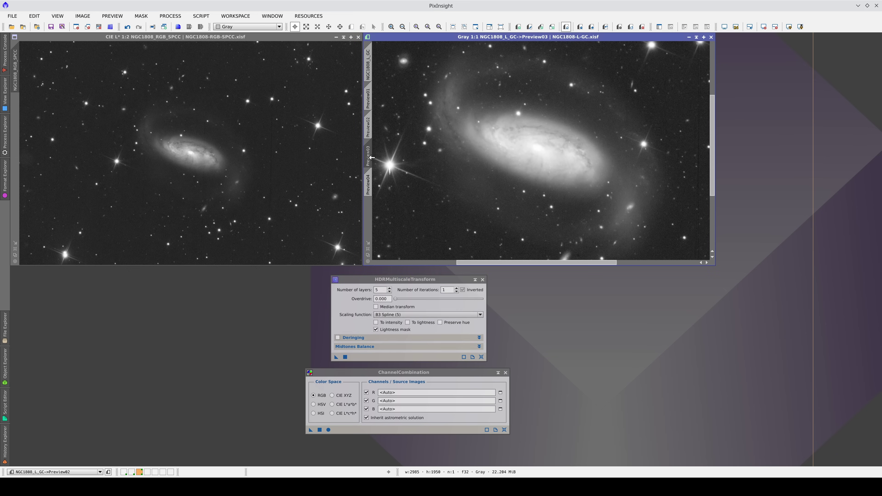
pyautogui.click(344, 357)
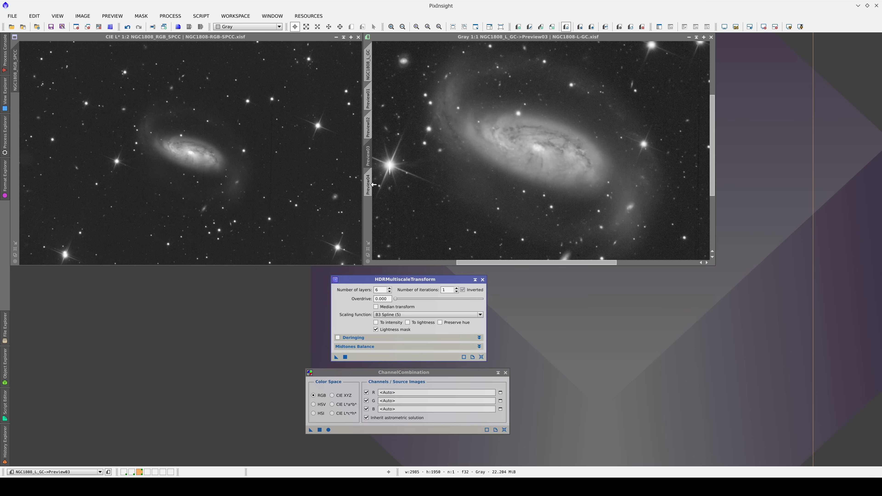
pyautogui.click(367, 184)
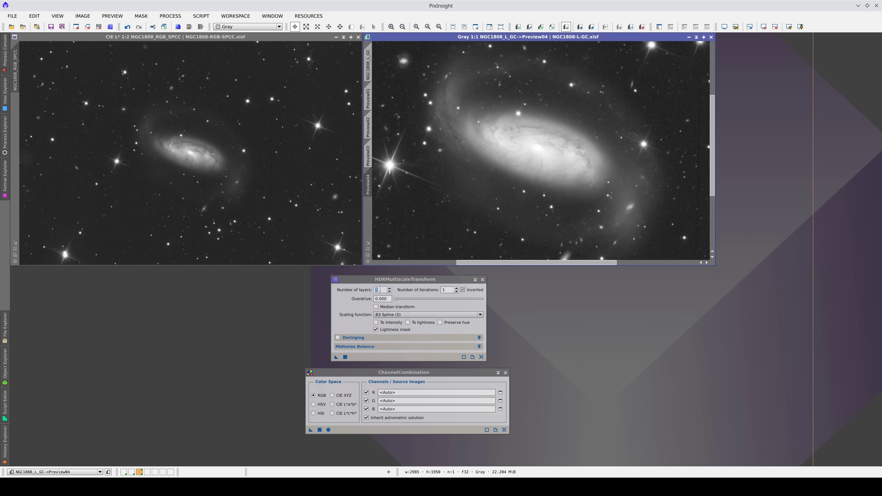
pyautogui.click(344, 356)
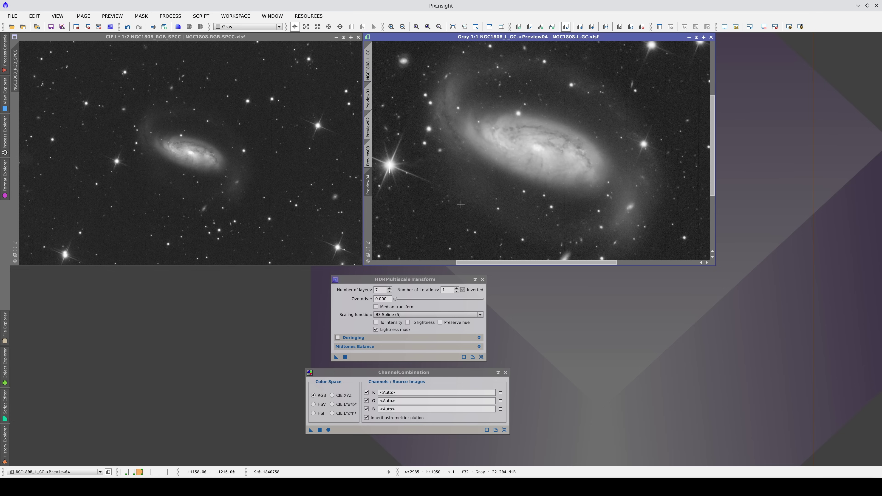
# Step back and forth between the previews to compare the galaxy core compression
pyautogui.hotkey('ctrl', 'pageup')
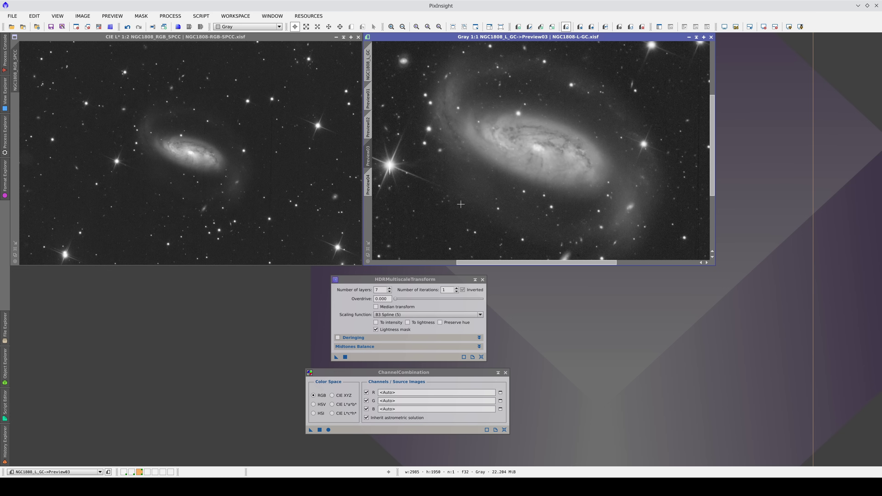
pyautogui.hotkey('ctrl', 'pageup')
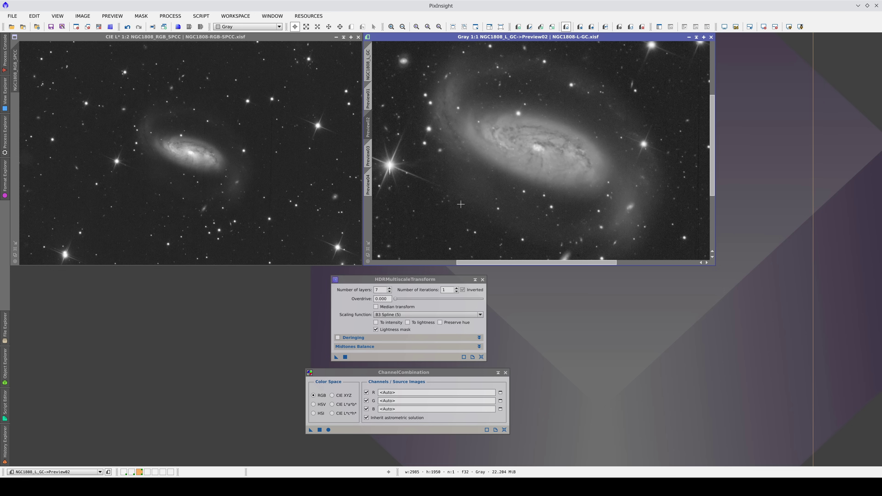
pyautogui.hotkey('ctrl', 'pageup')
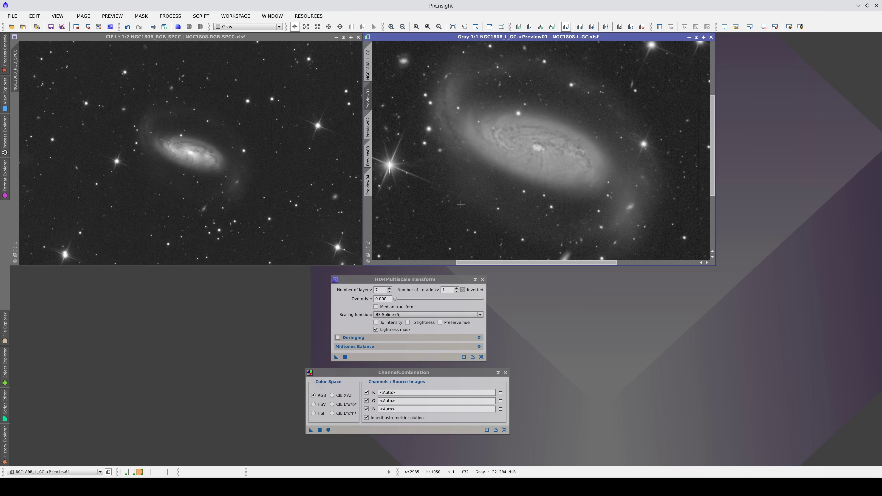
pyautogui.hotkey('ctrl', 'pagedown')
pyautogui.hotkey('ctrl', 'pagedown')
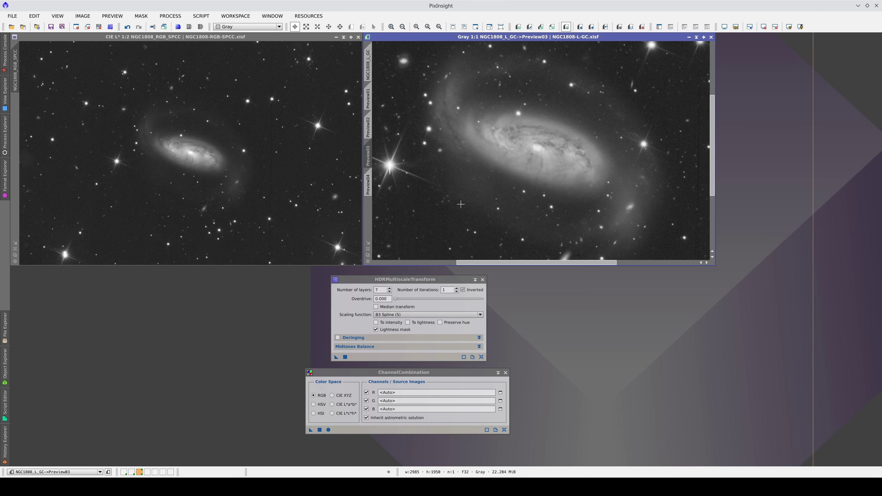
# Apply the 6-layer HDRMultiscaleTransform to the full NGC1808_L_GC image and close the tool
pyautogui.click(370, 59)
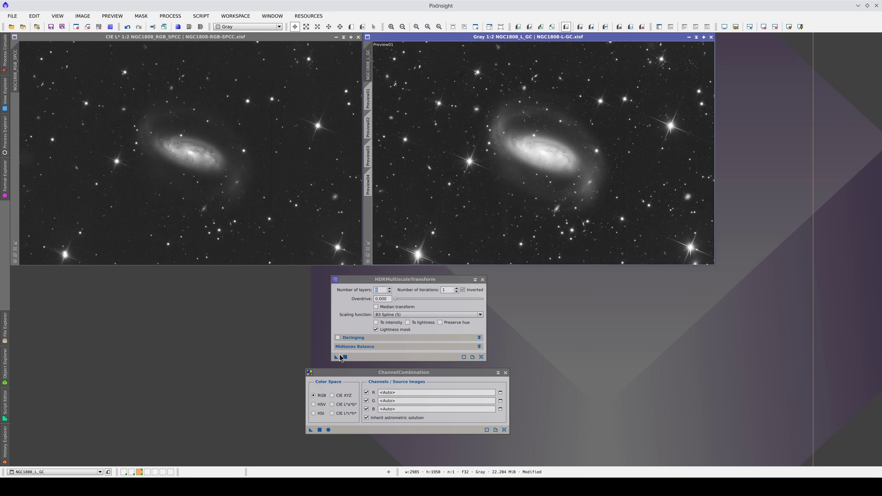
pyautogui.moveTo(336, 357); pyautogui.dragTo(466, 196)
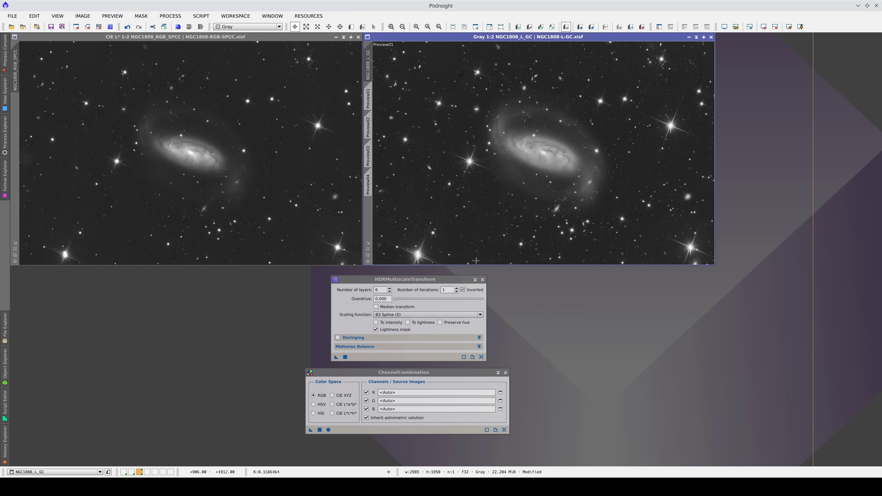
pyautogui.click(482, 279)
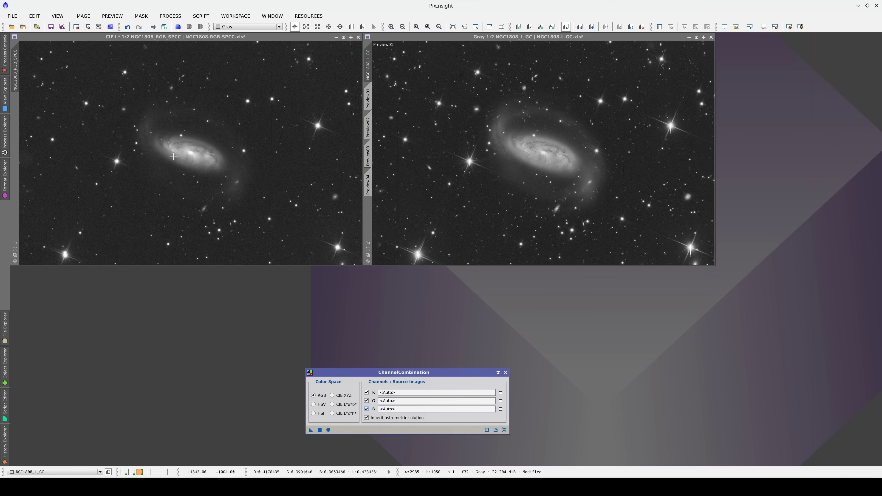
# Switch the NGC1808_RGB_SPCC display back to full RGB channels
pyautogui.click(232, 49)
pyautogui.click(243, 26)
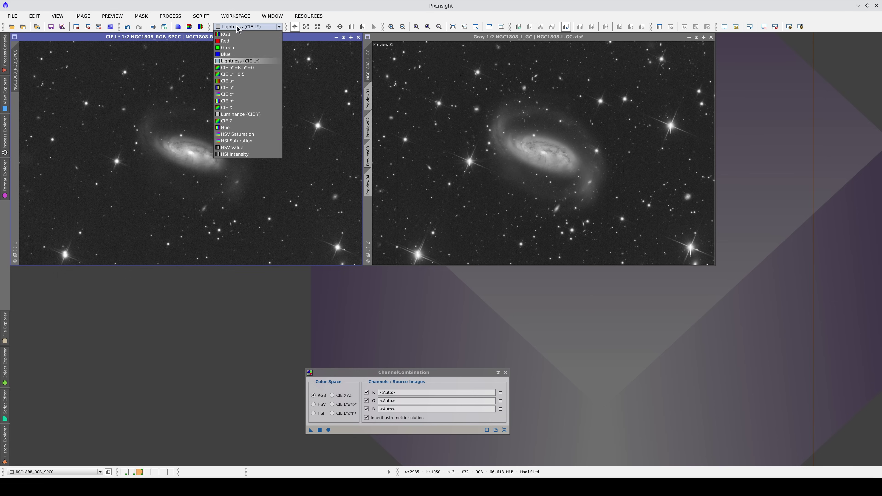
pyautogui.click(238, 33)
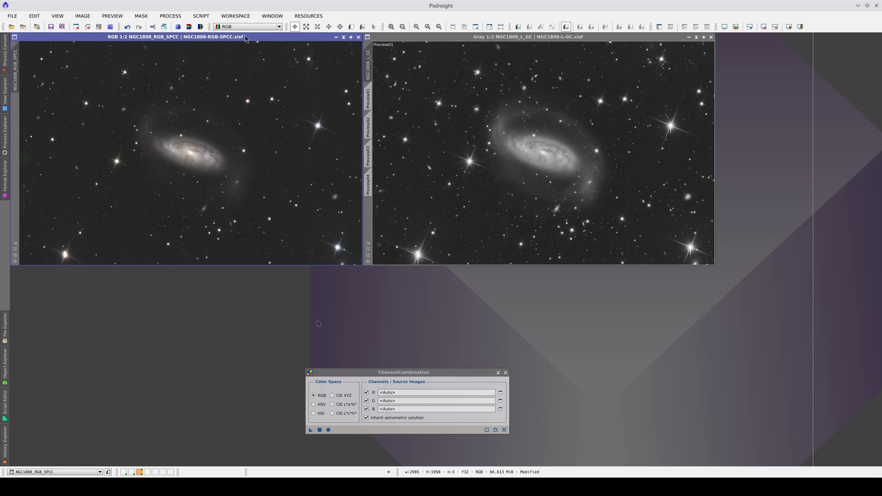
# Set ChannelCombination to CIE L*a*b* with only L enabled, sourced from NGC1808_L_GC
pyautogui.click(332, 405)
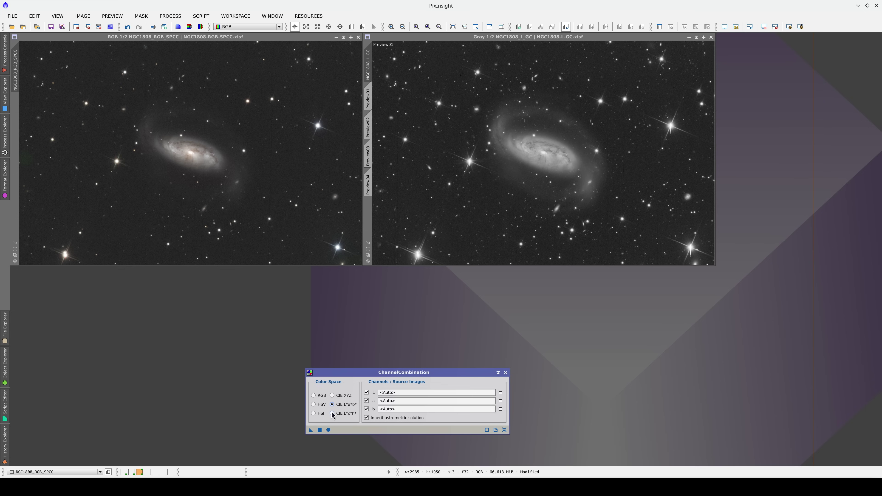
pyautogui.click(332, 404)
pyautogui.click(366, 409)
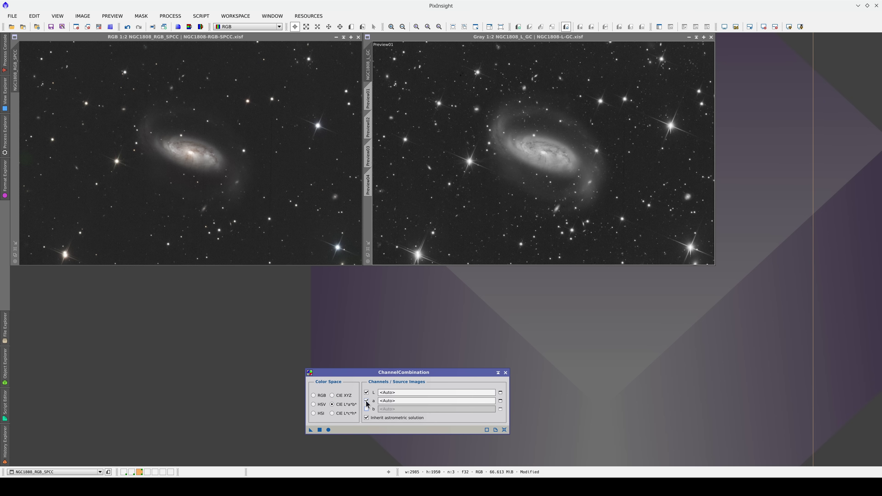
pyautogui.click(366, 401)
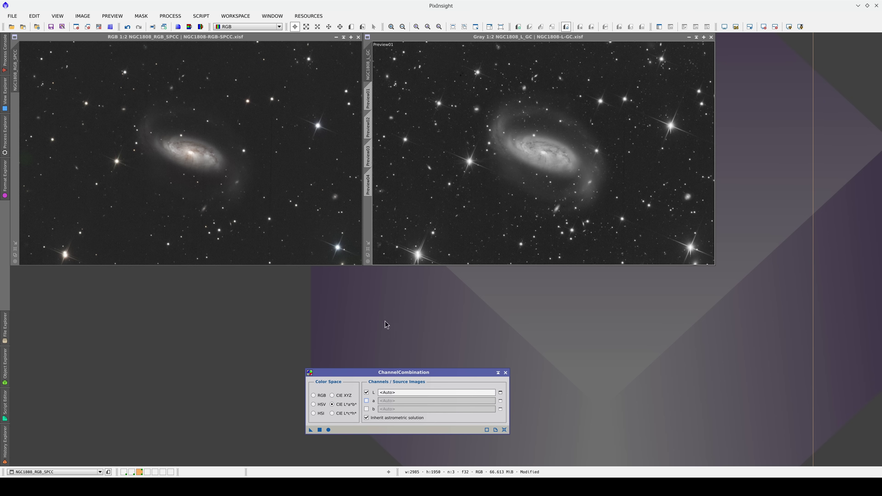
pyautogui.moveTo(369, 63); pyautogui.dragTo(406, 391)
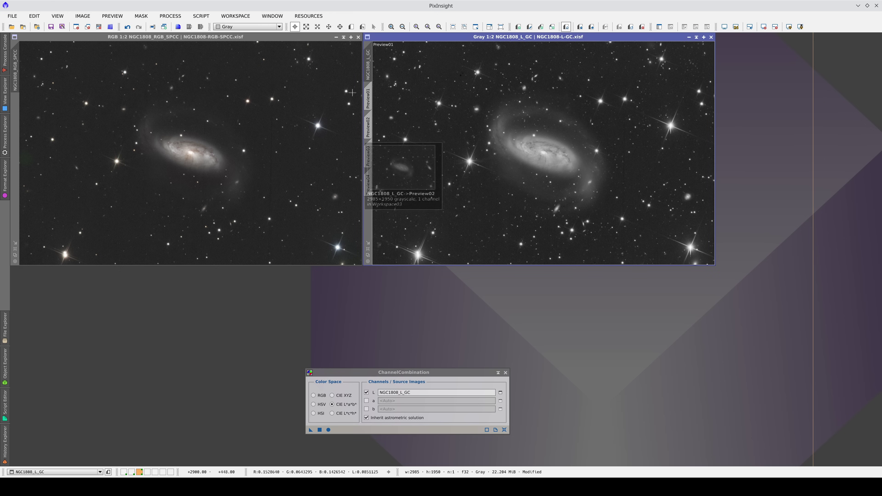
pyautogui.click(351, 37)
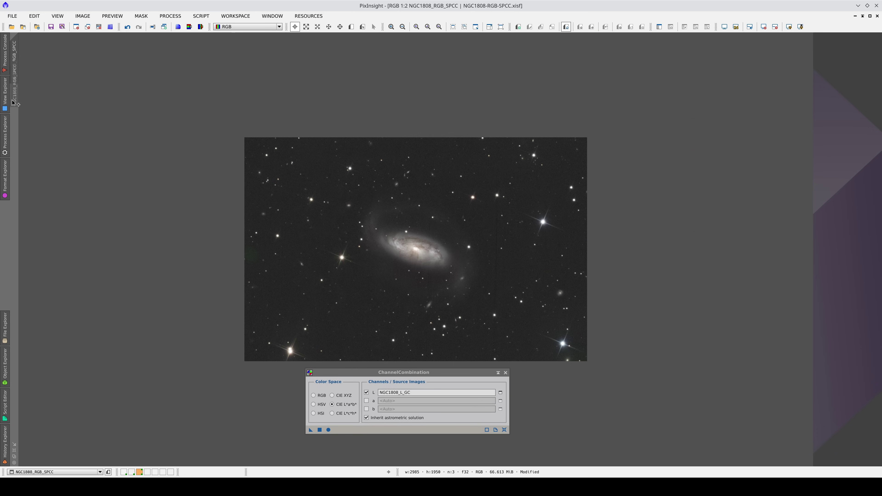
# Create Preview01 of the colour image and combine the NGC1808_L_GC lightness into it
pyautogui.moveTo(13, 82); pyautogui.dragTo(270, 238)
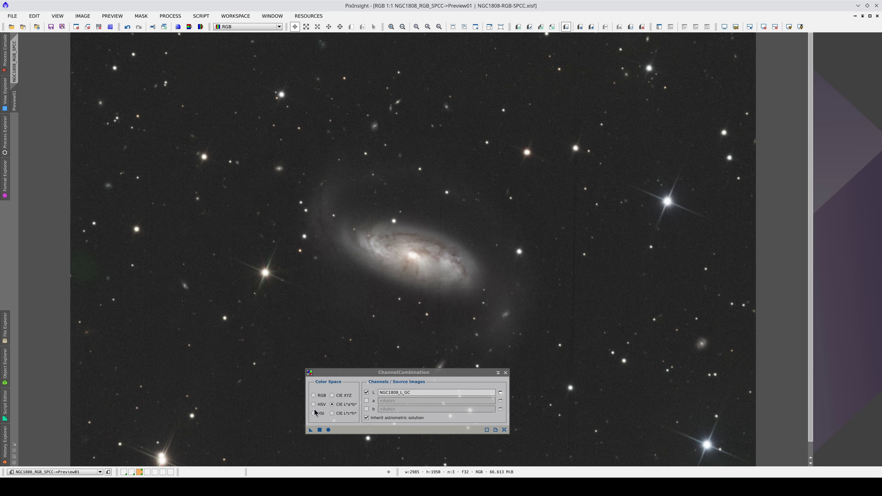
pyautogui.moveTo(310, 430); pyautogui.dragTo(370, 338)
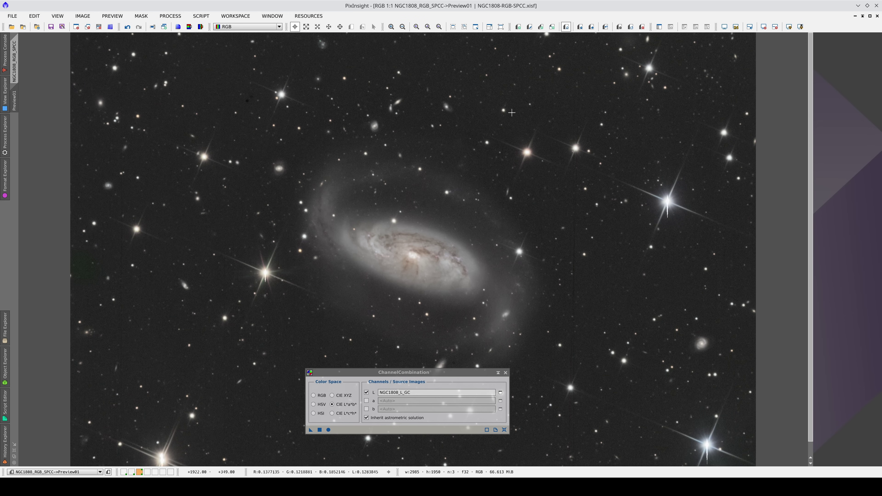
pyautogui.click(605, 28)
pyautogui.click(605, 27)
pyautogui.click(605, 27)
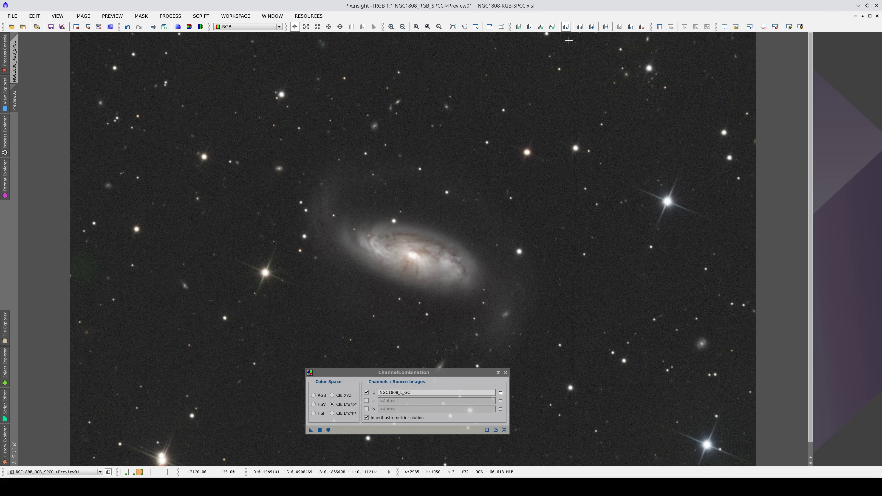
# Zoom in and toggle between original and processed renderings to compare the dust lanes
pyautogui.scroll(1, 368, 192)
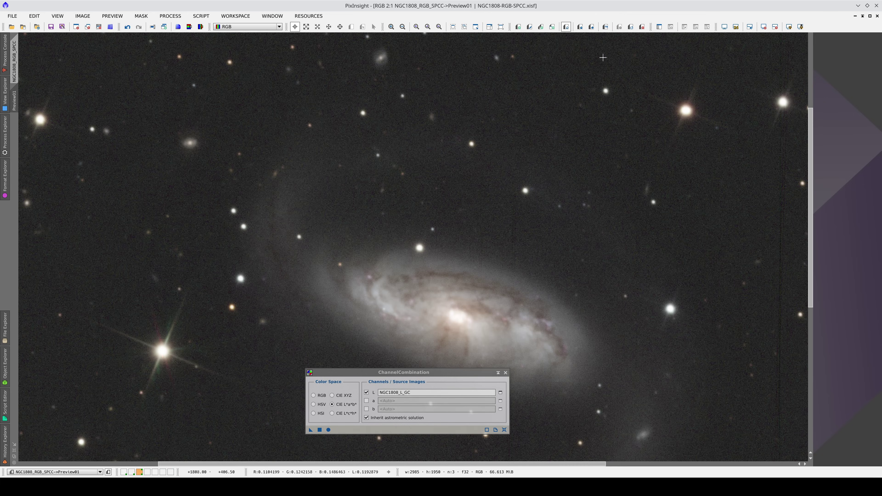
pyautogui.click(605, 28)
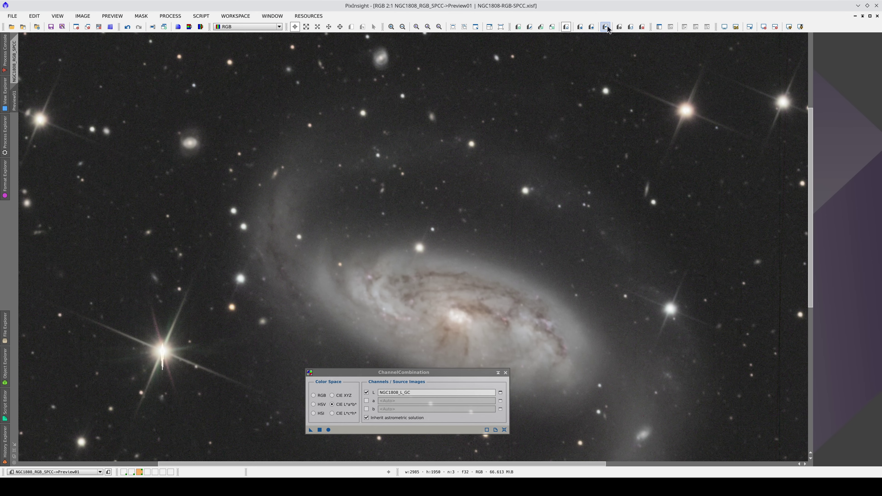
pyautogui.click(607, 26)
pyautogui.click(607, 26)
pyautogui.click(607, 26)
pyautogui.click(606, 26)
pyautogui.click(607, 26)
pyautogui.click(606, 27)
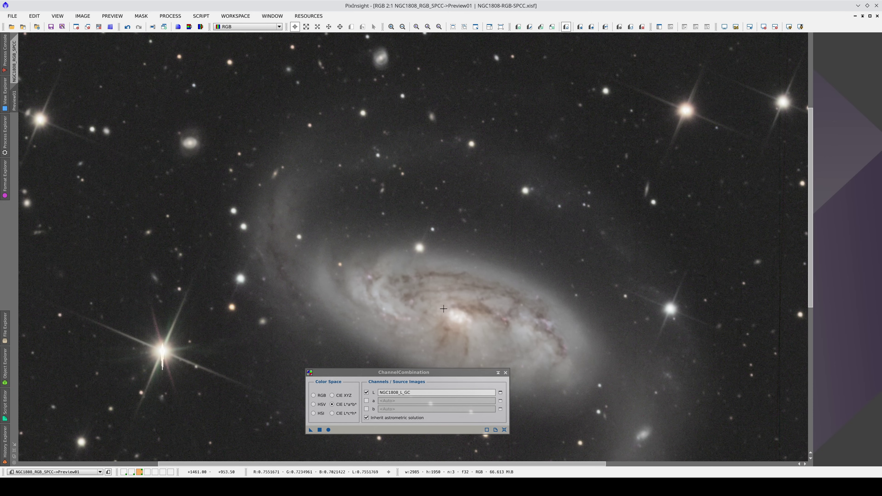
# Shape a five-point curve lifting the lower range, previewing the richer NGC1808 galaxy colour in real time
pyautogui.moveTo(457, 326); pyautogui.dragTo(427, 249)
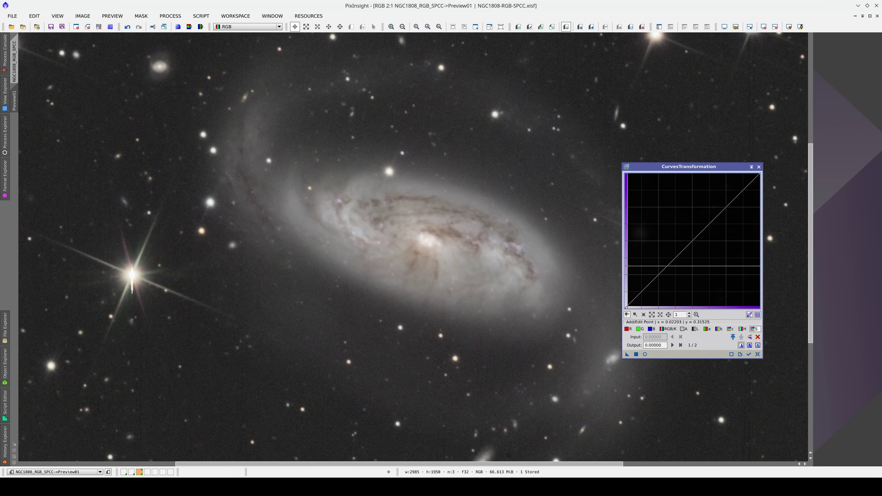
pyautogui.moveTo(400, 219); pyautogui.dragTo(399, 219)
pyautogui.click(642, 284)
pyautogui.moveTo(641, 284); pyautogui.dragTo(638, 276)
pyautogui.moveTo(697, 228); pyautogui.dragTo(669, 245)
pyautogui.click(667, 239)
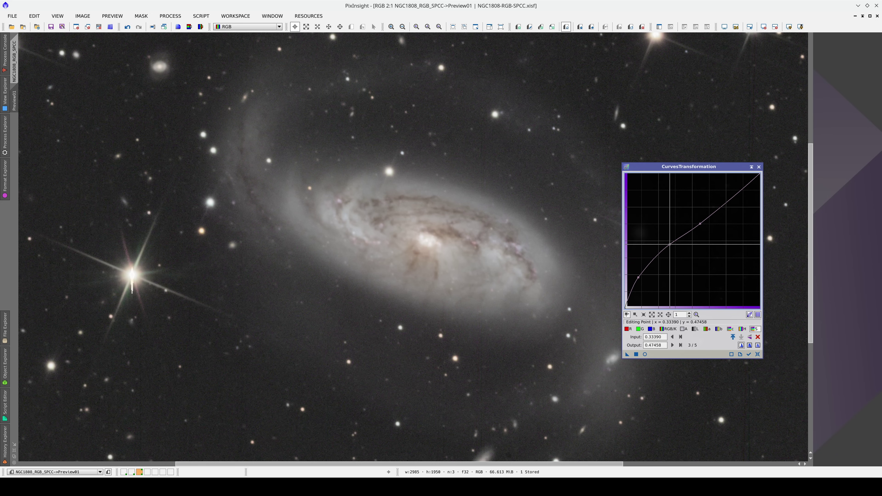
pyautogui.click(635, 355)
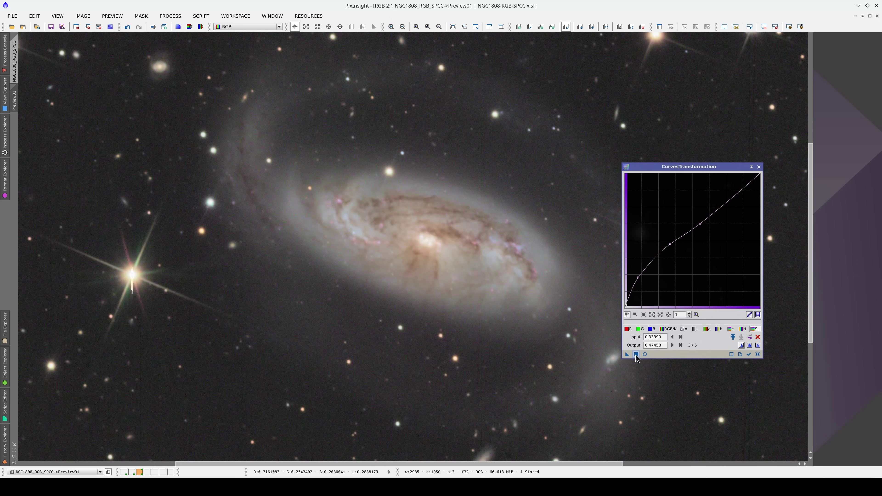